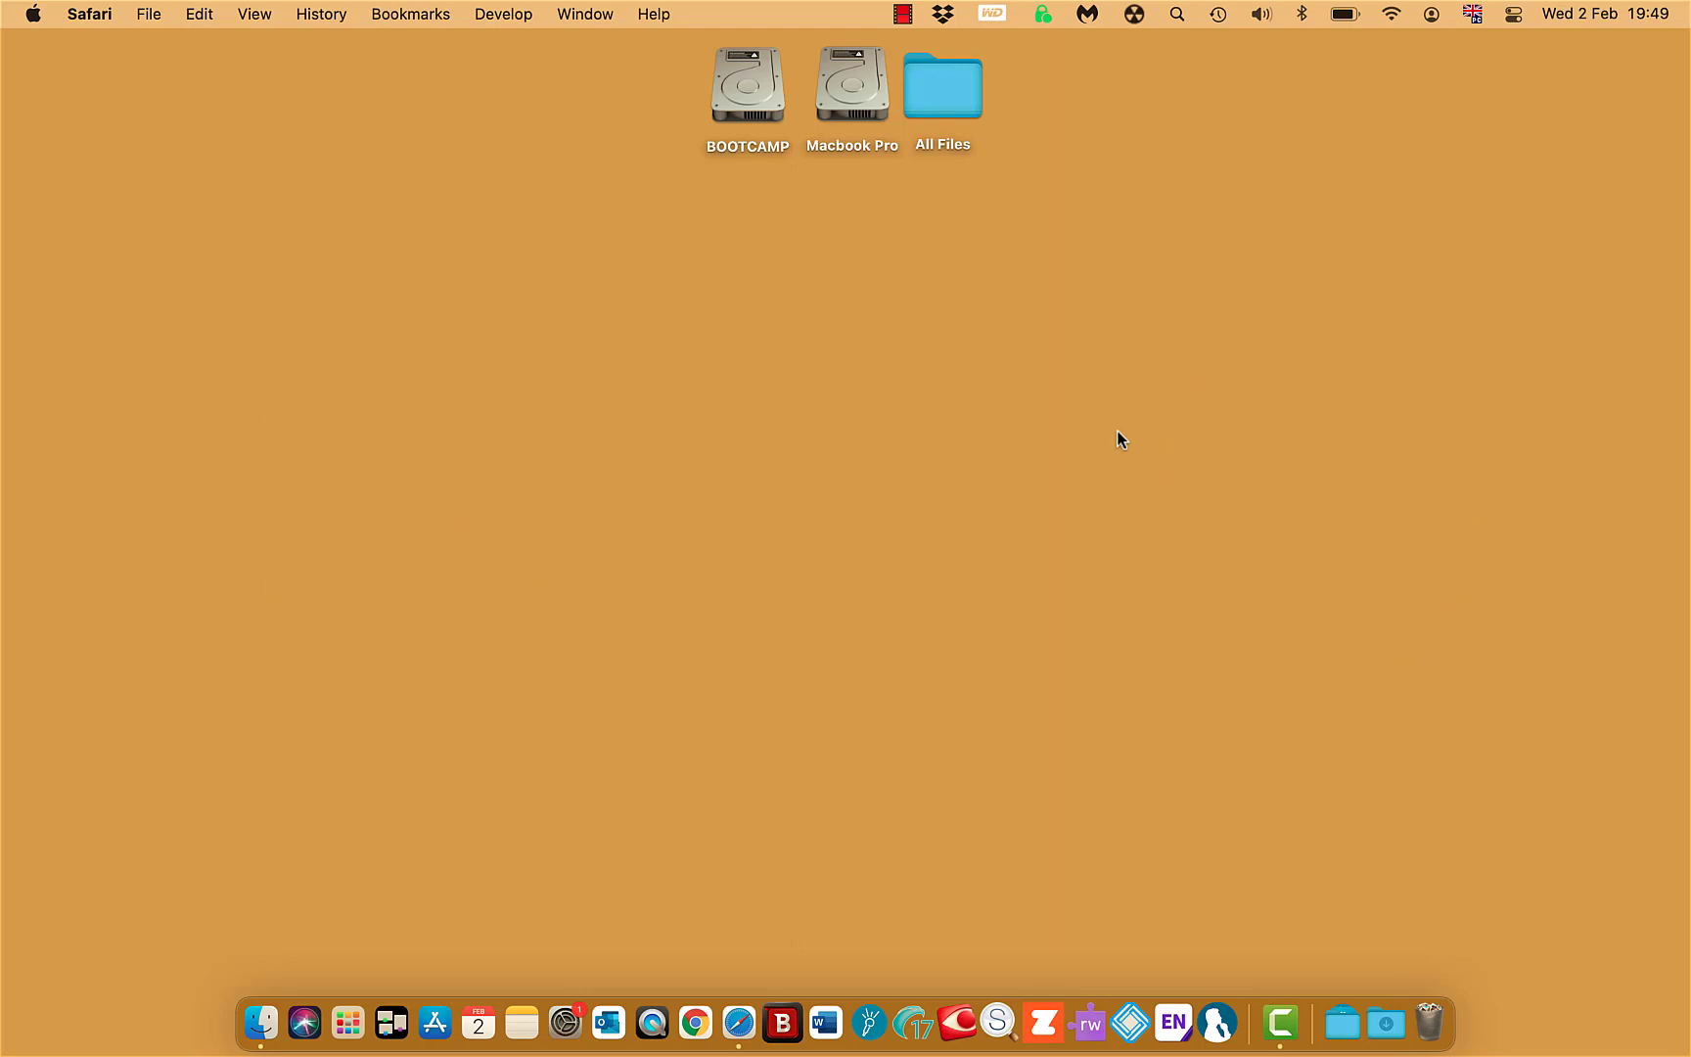
Step: Google 'zotero' in Safari, maximise the window, and open the zotero.org result
click(737, 1022)
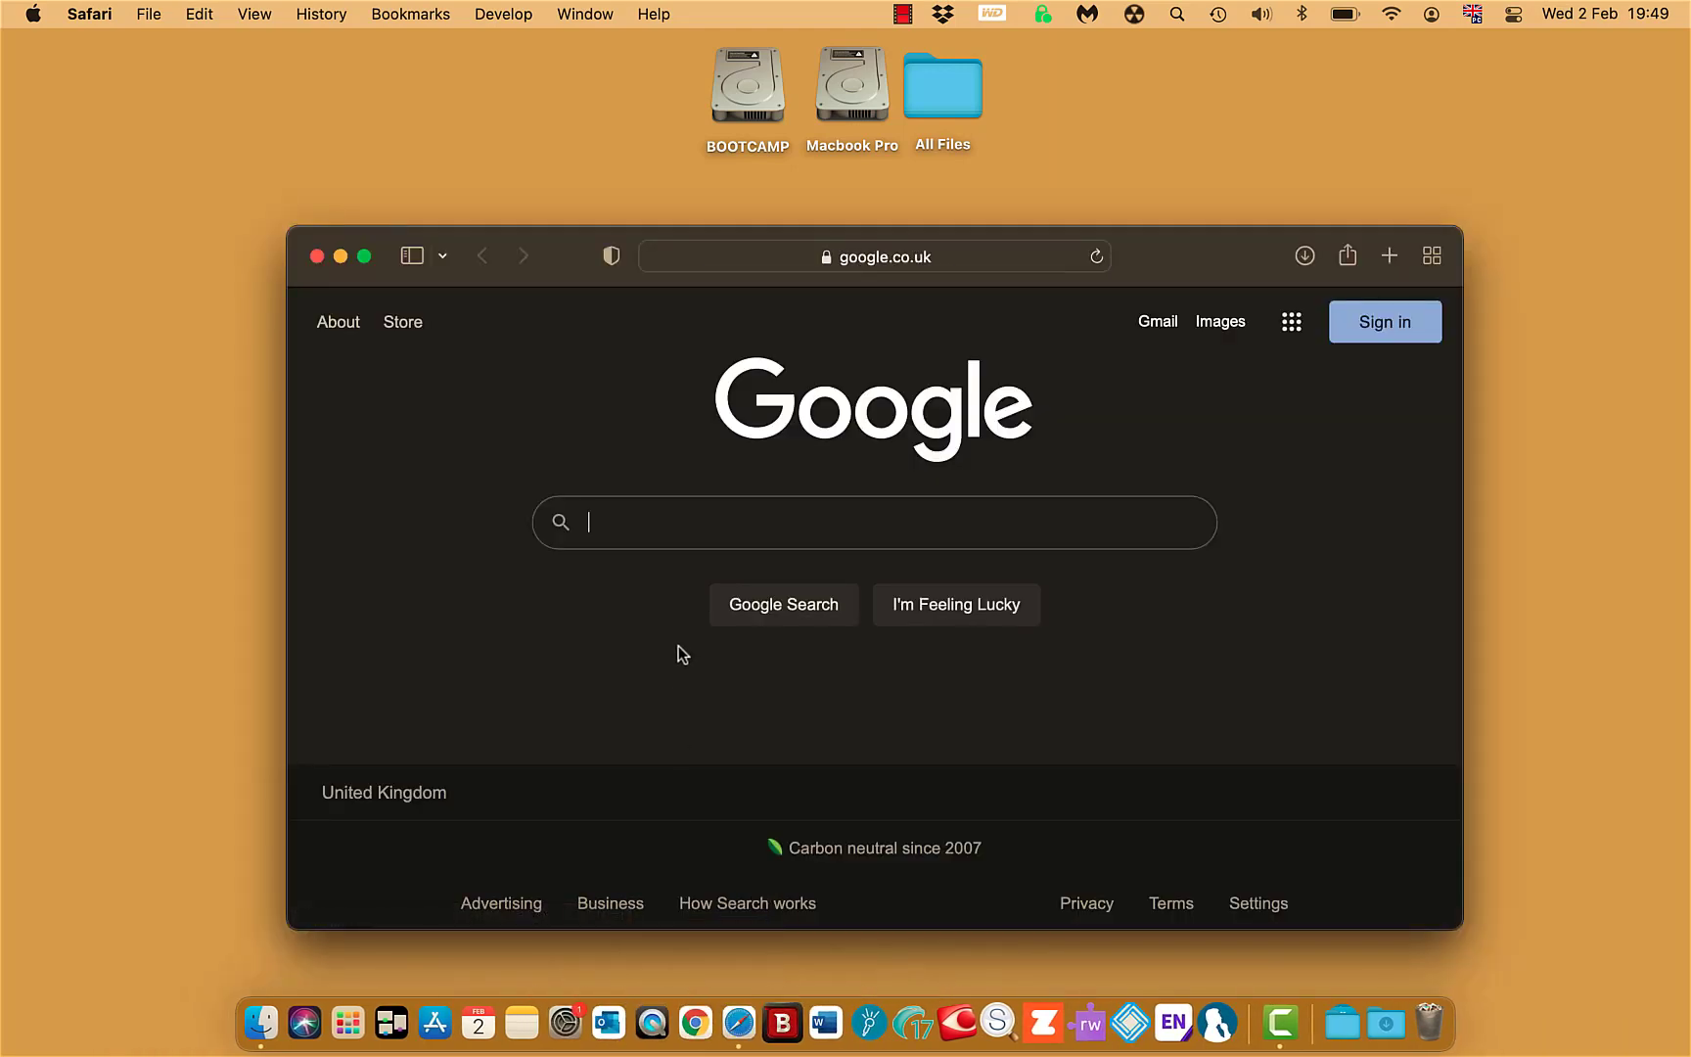
text(zotero)
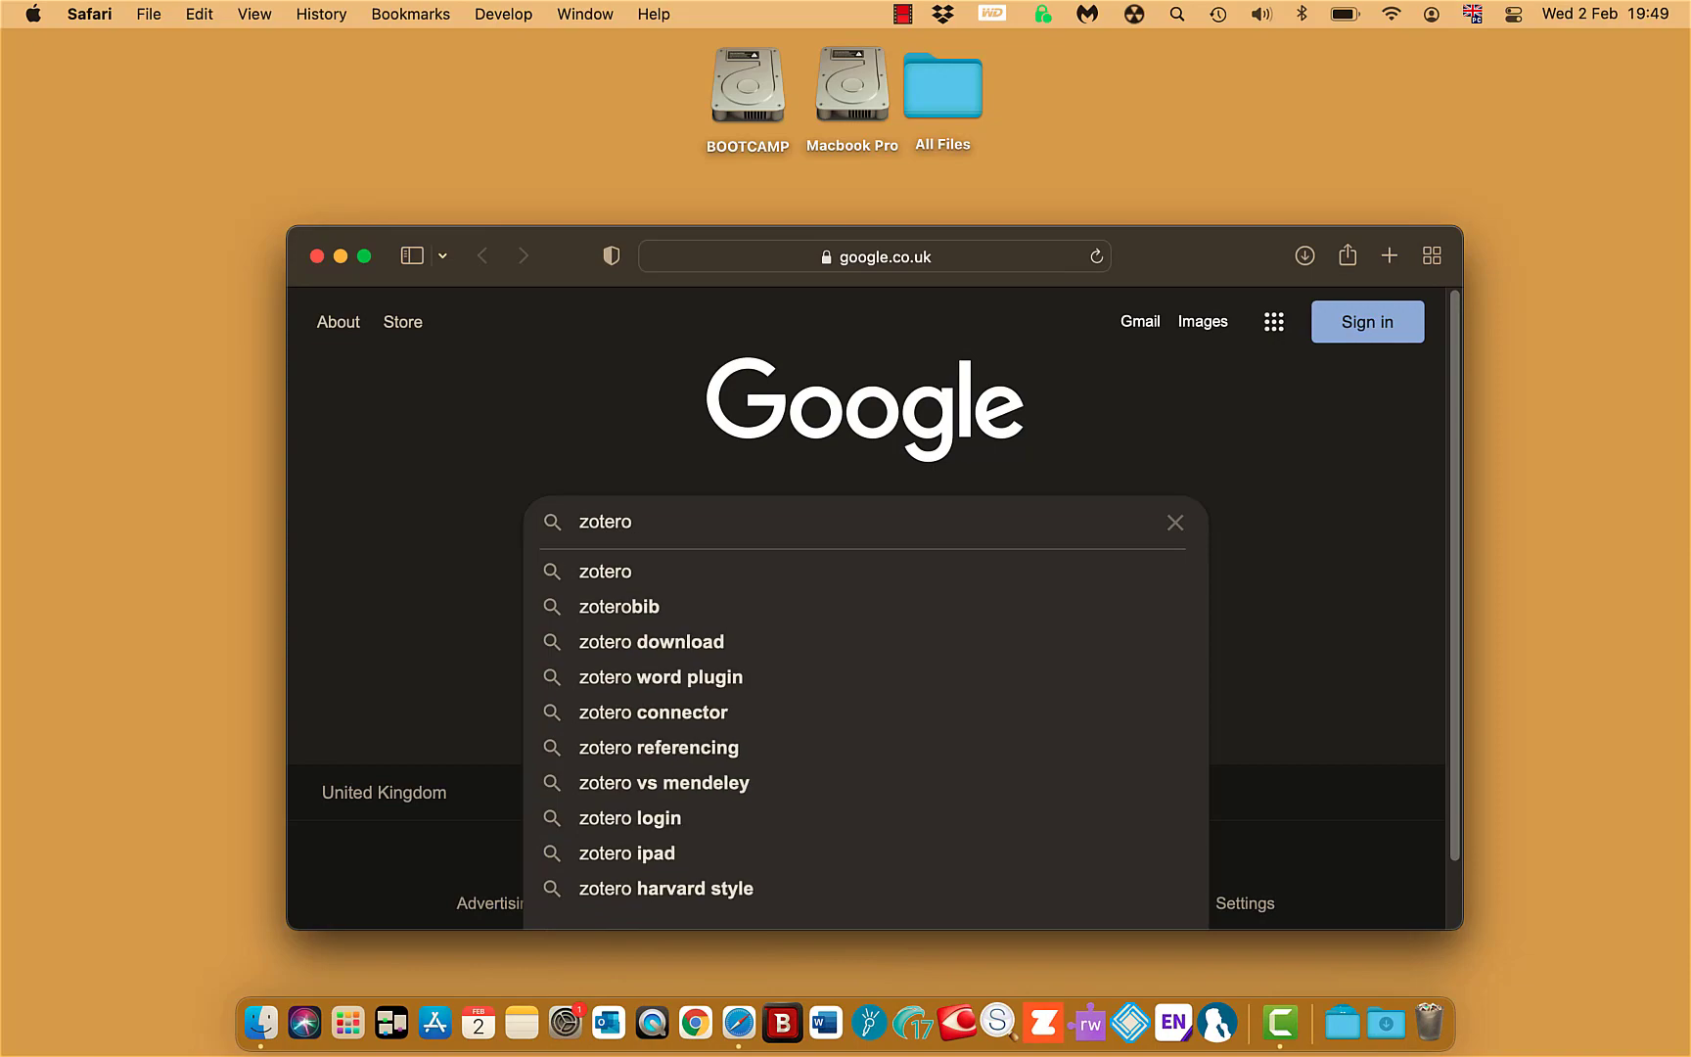
key(Return)
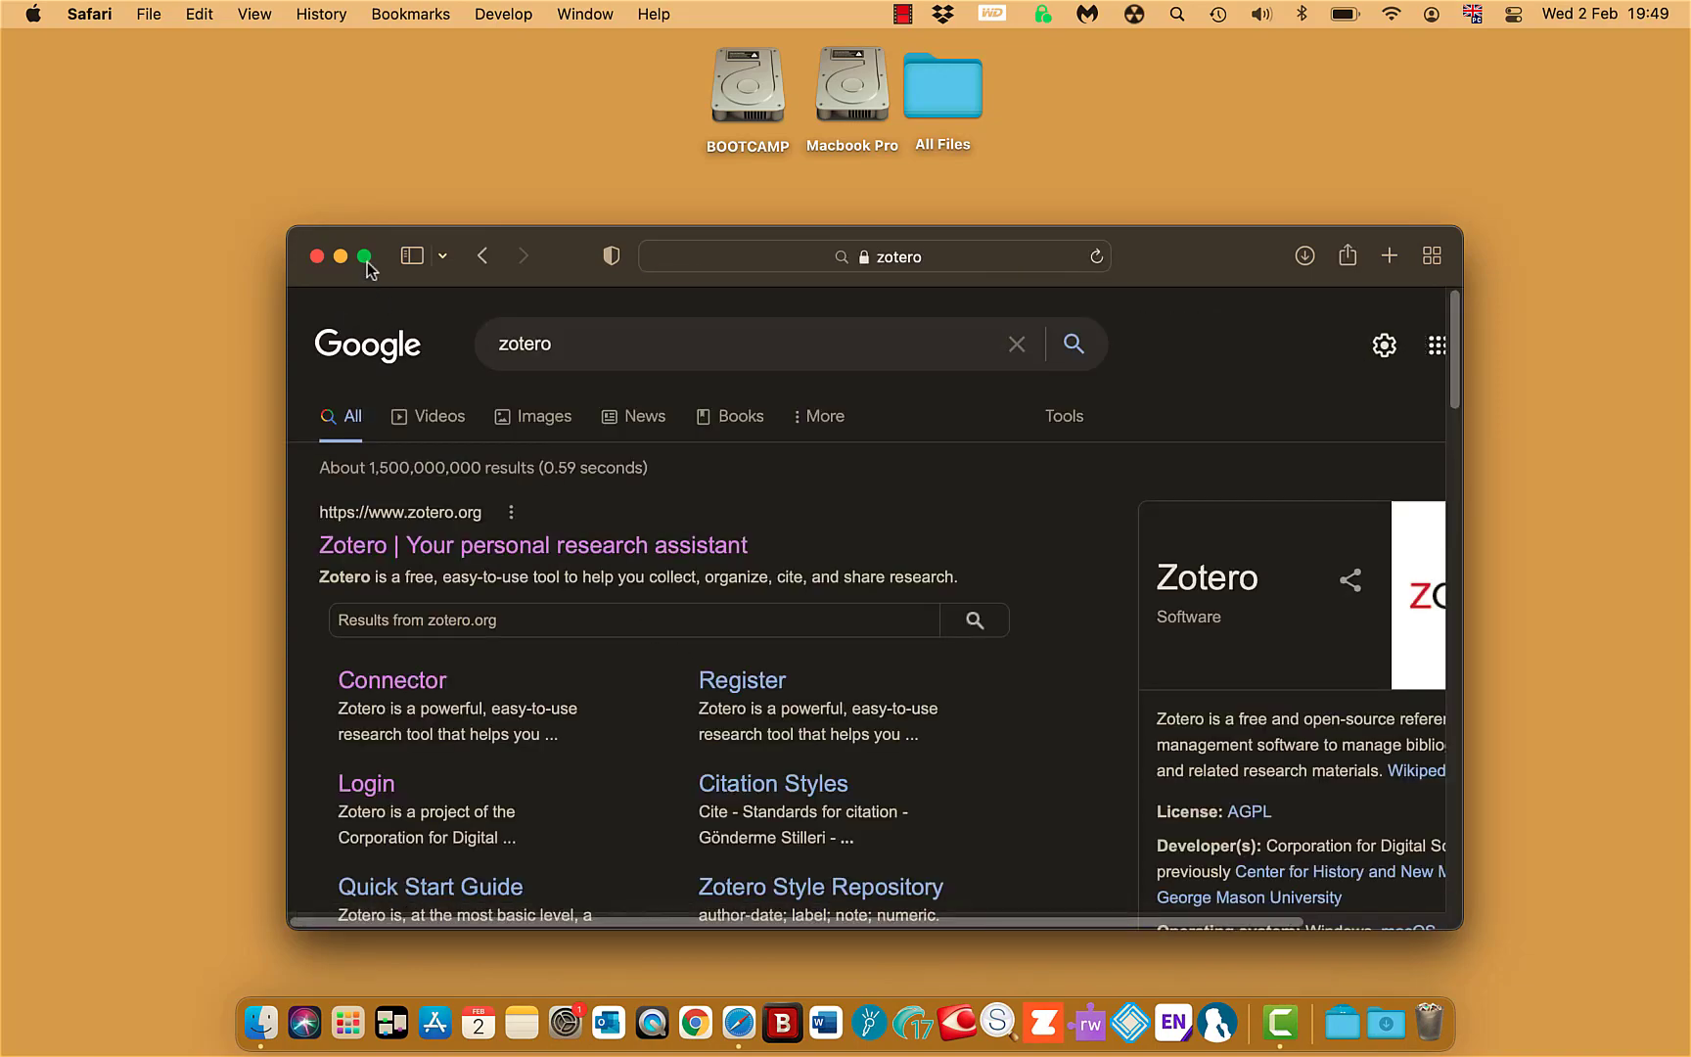
click(365, 257)
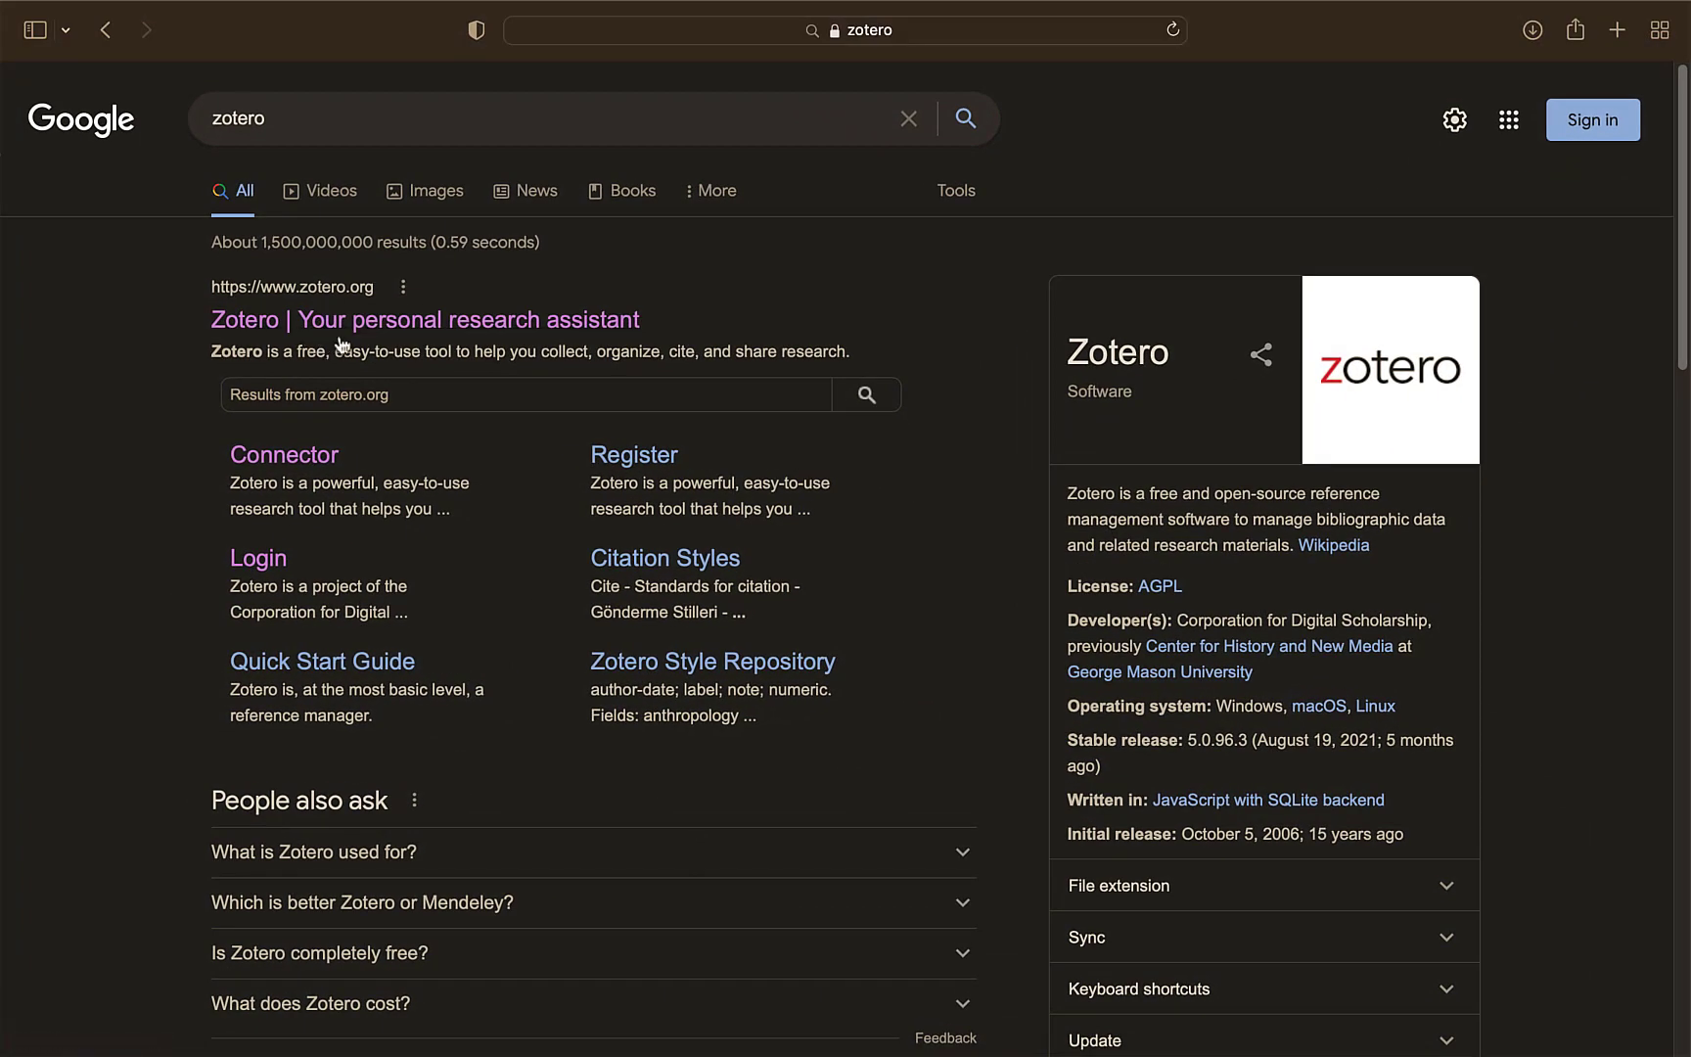
click(357, 326)
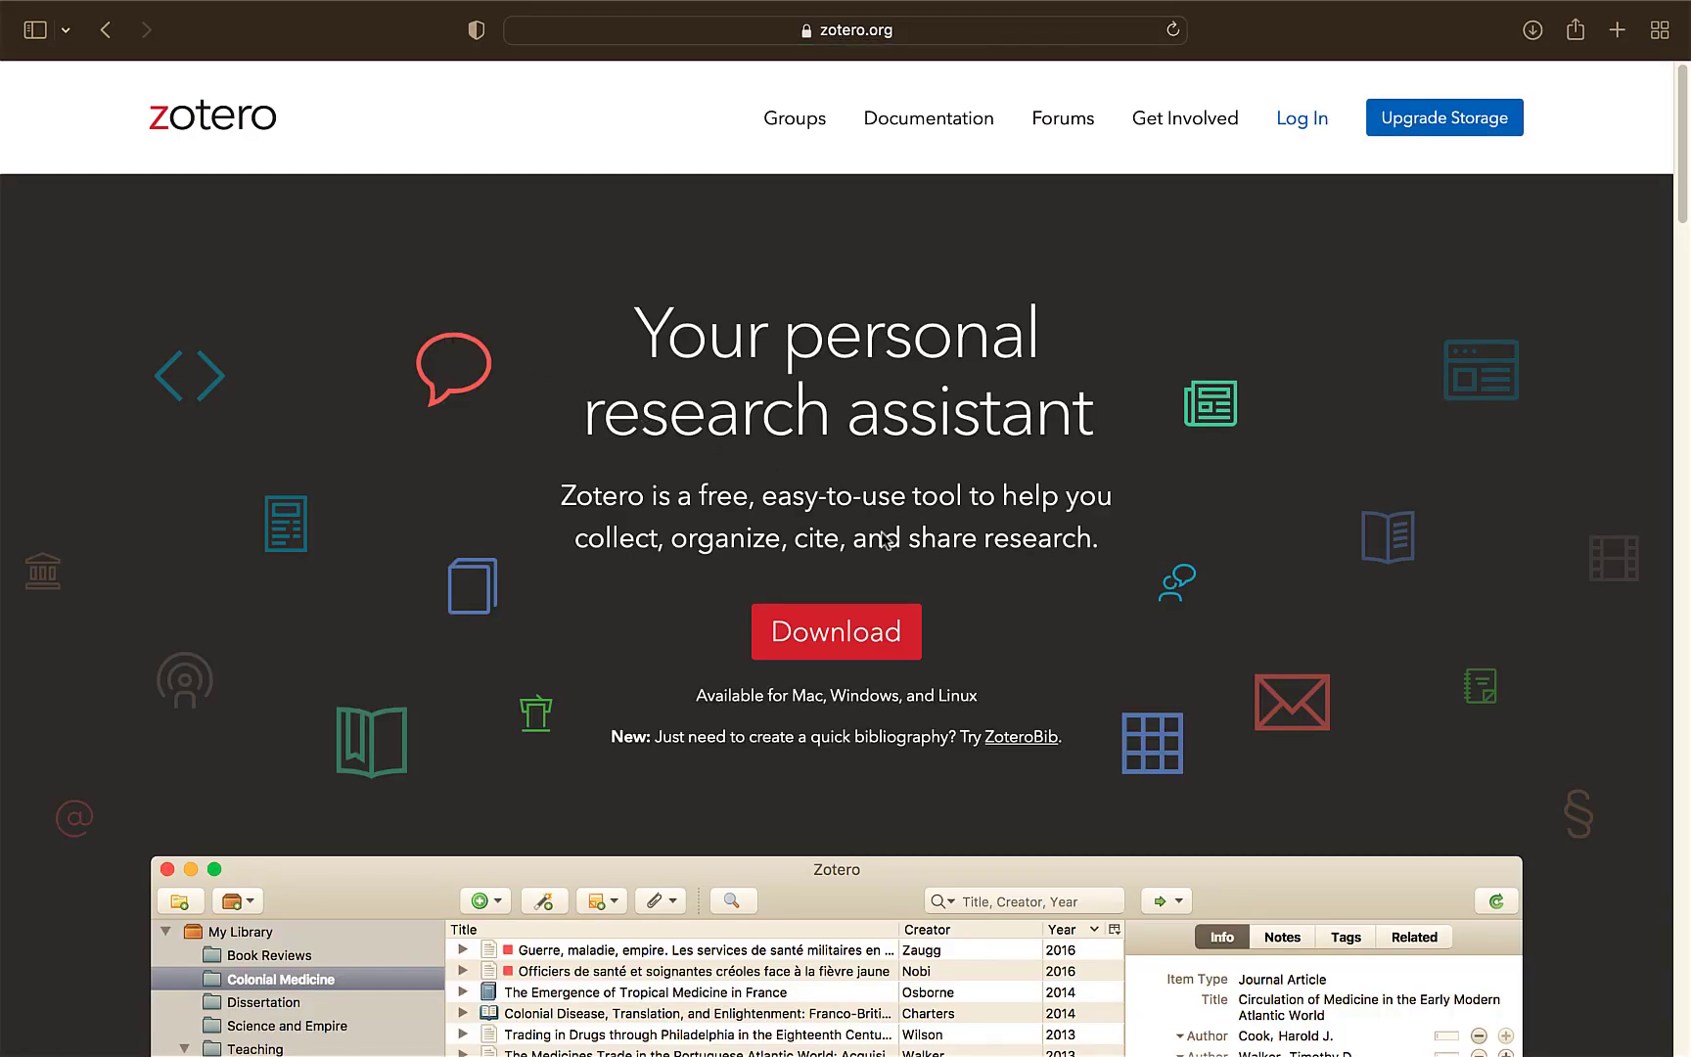
Step: Go from Download and the Safari Connector note to the beta page, and start the Mac beta download
click(846, 634)
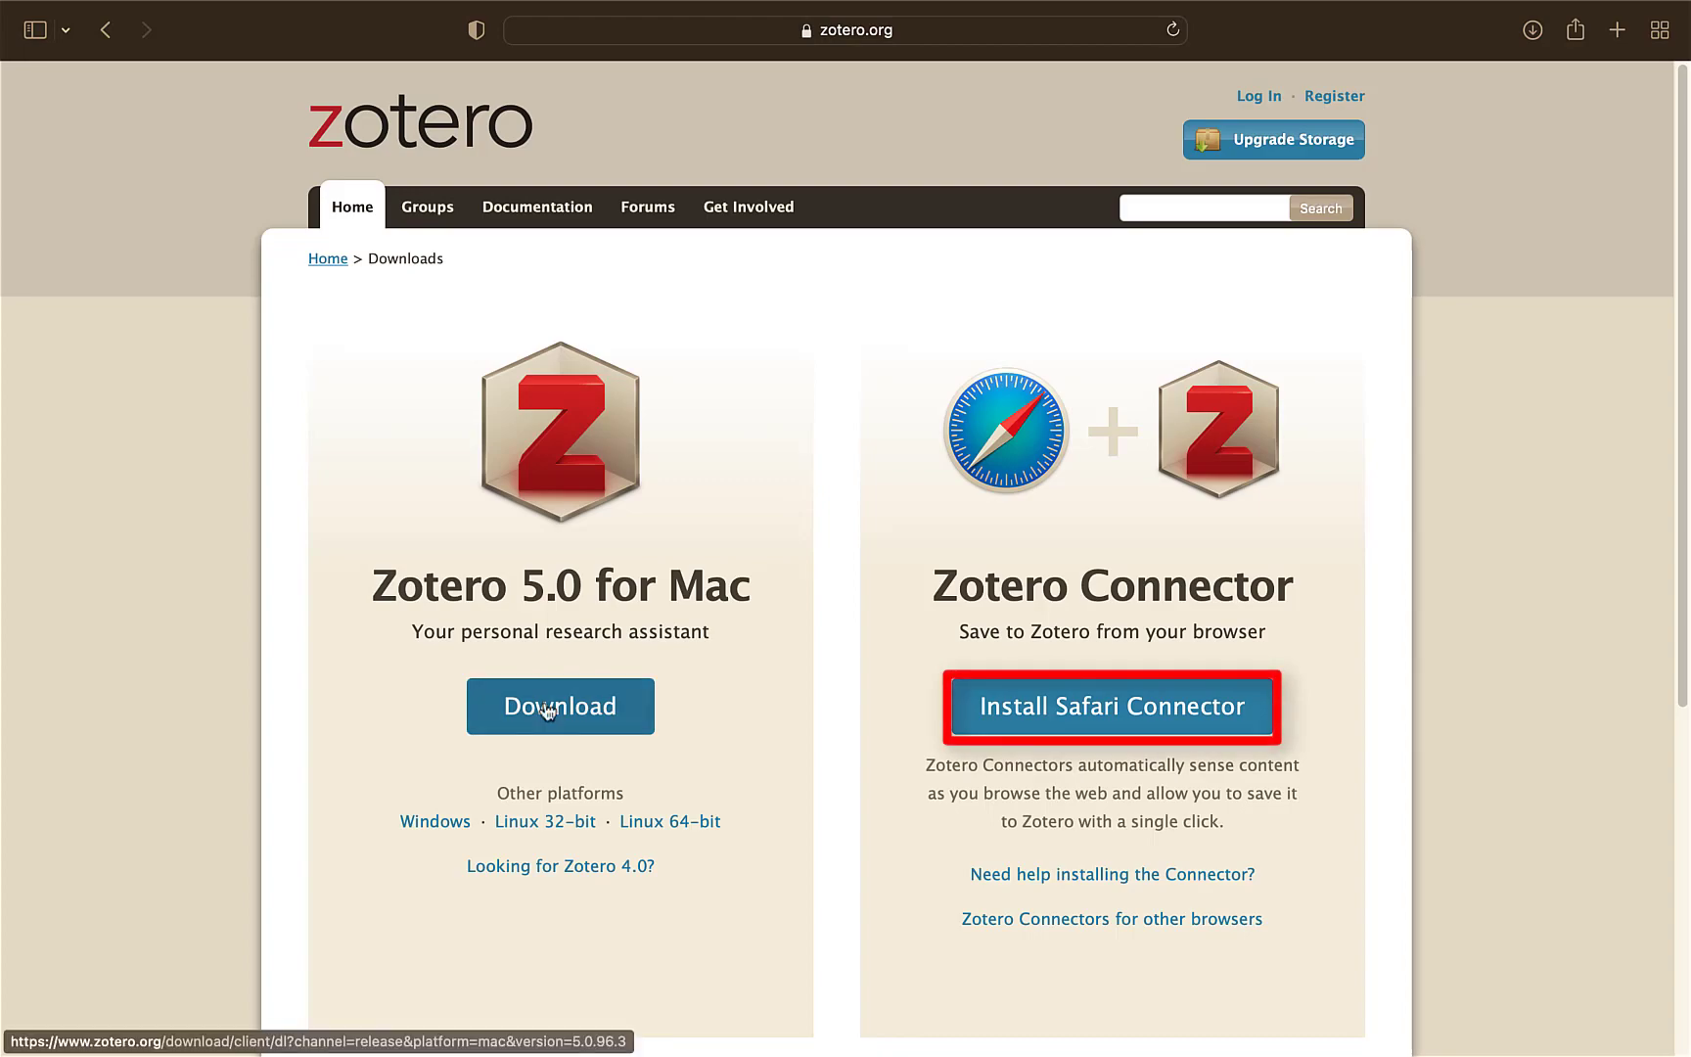
click(1040, 709)
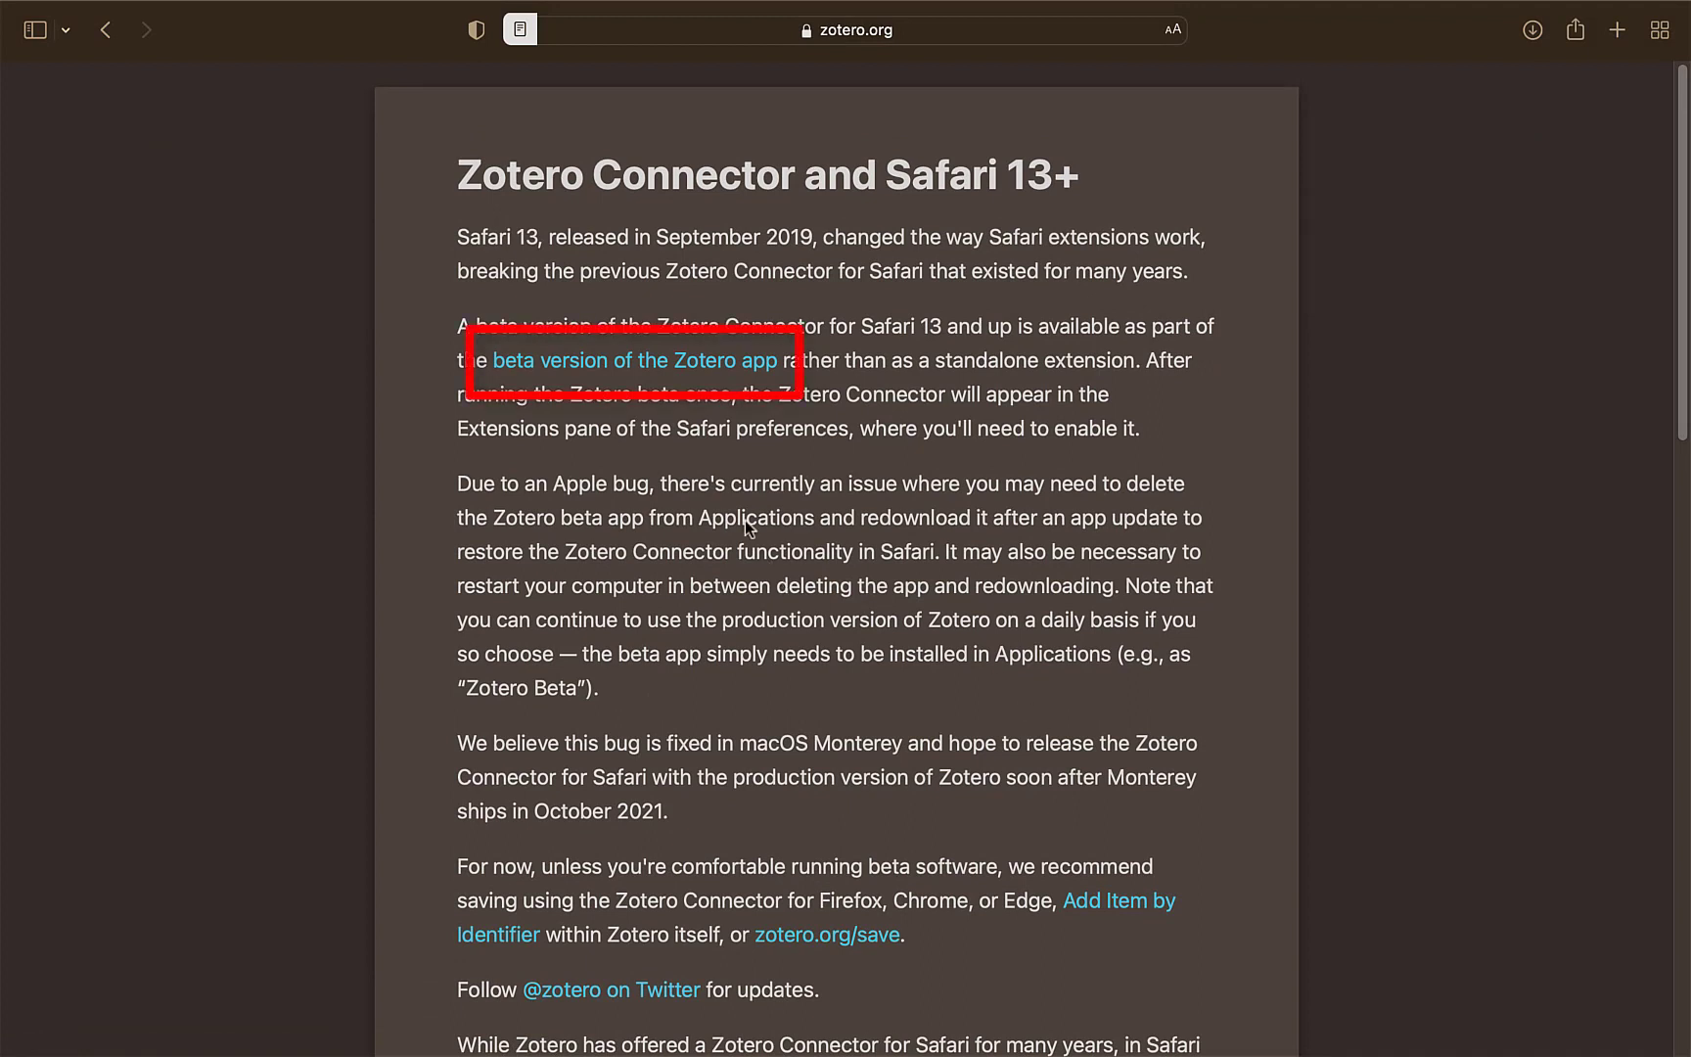
click(673, 367)
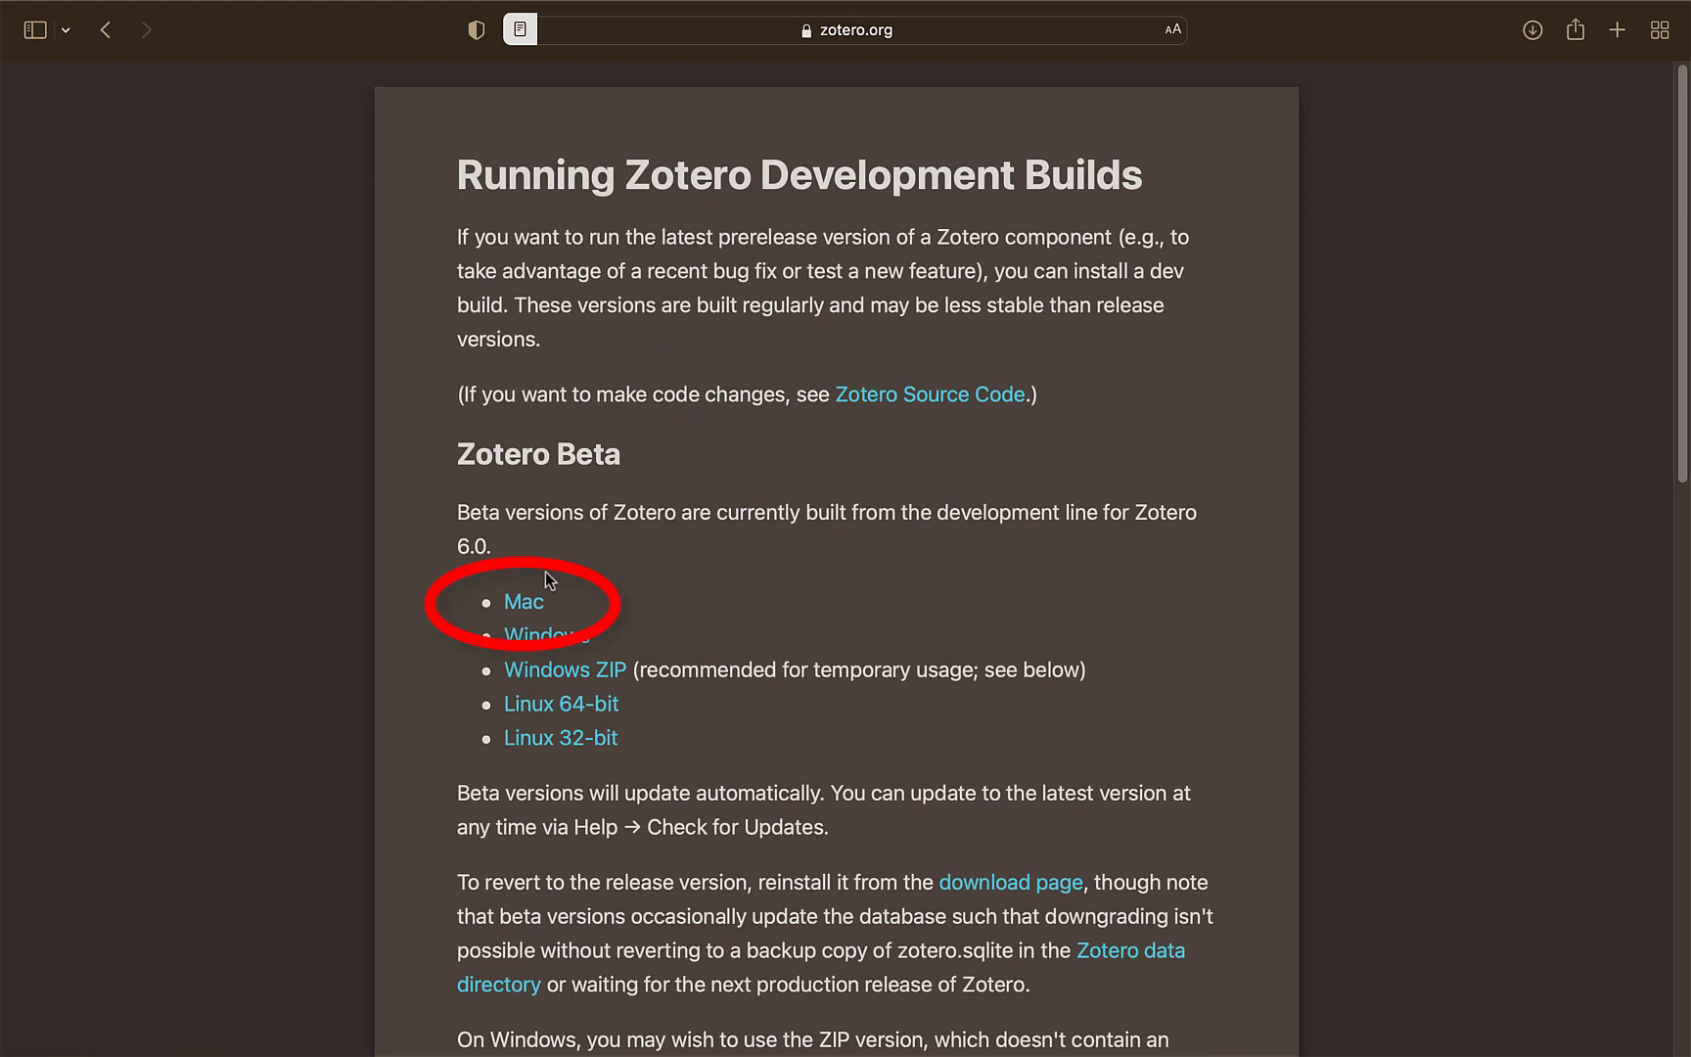
click(525, 603)
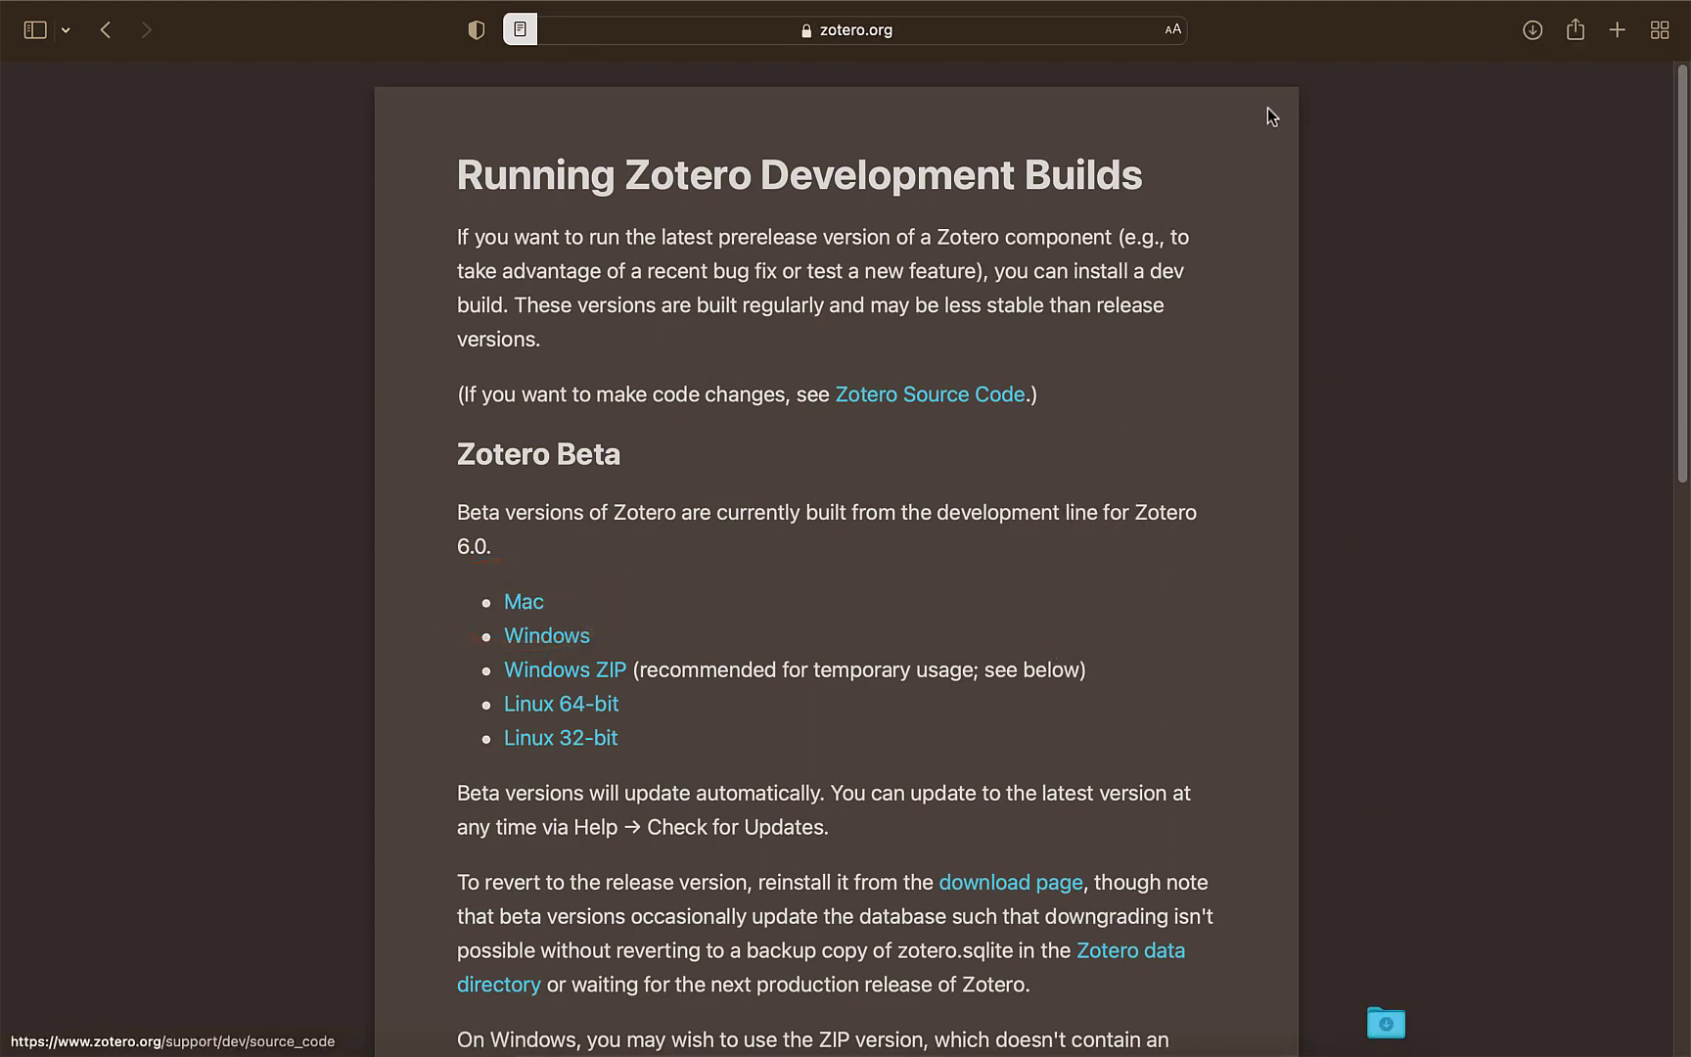
Step: Open the Zotero beta .dmg from Safari's Downloads list
click(1532, 31)
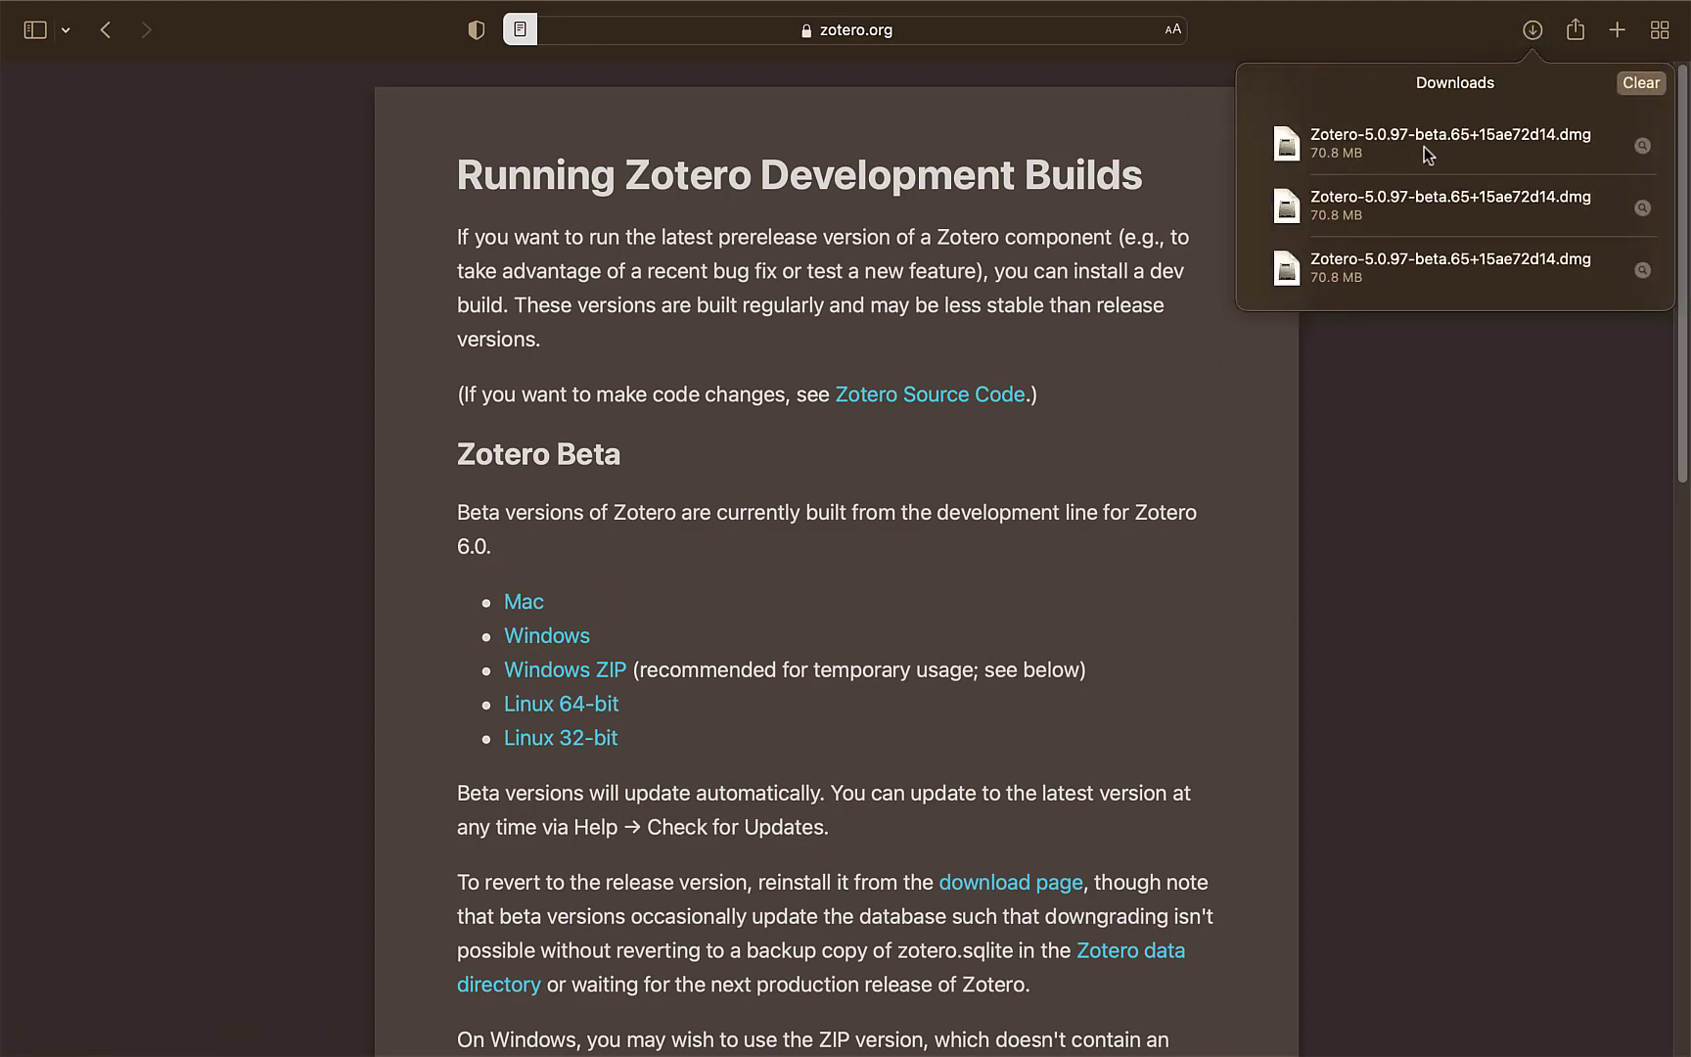
click(1425, 146)
double_click(1428, 155)
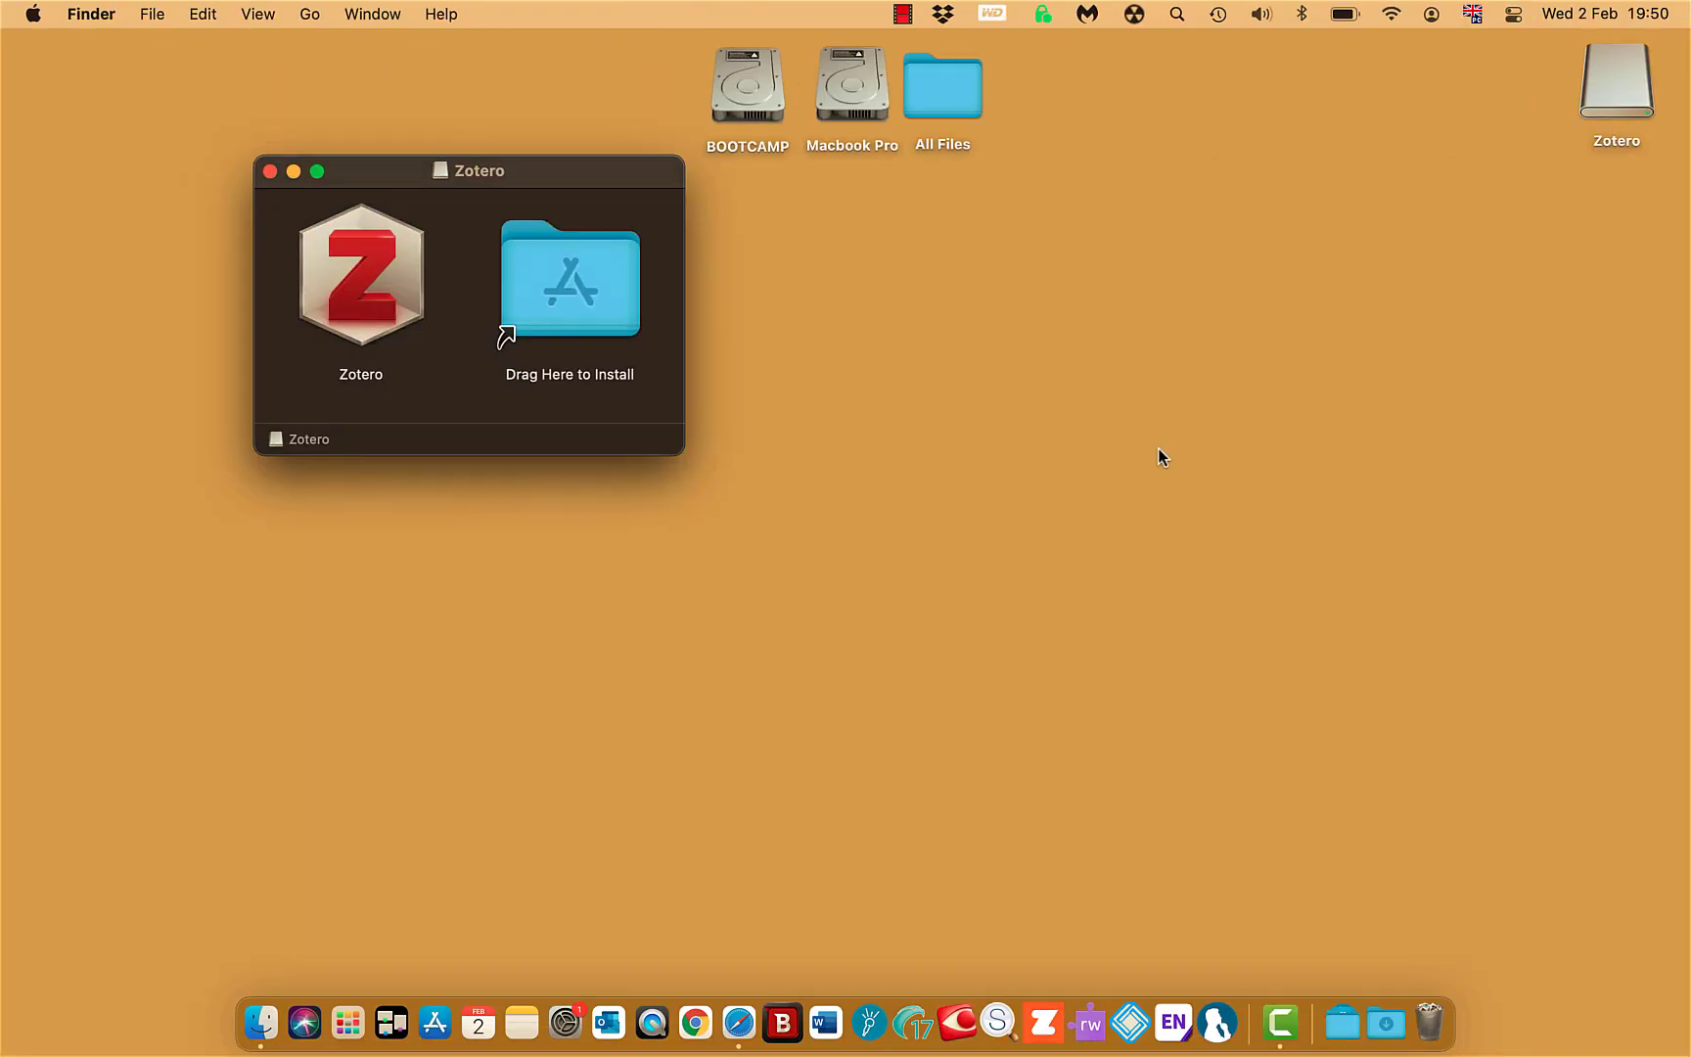
Step: Drag Zotero onto the Applications alias, close the installer, and eject the Zotero disk
click(355, 290)
drag(356, 289, 550, 286)
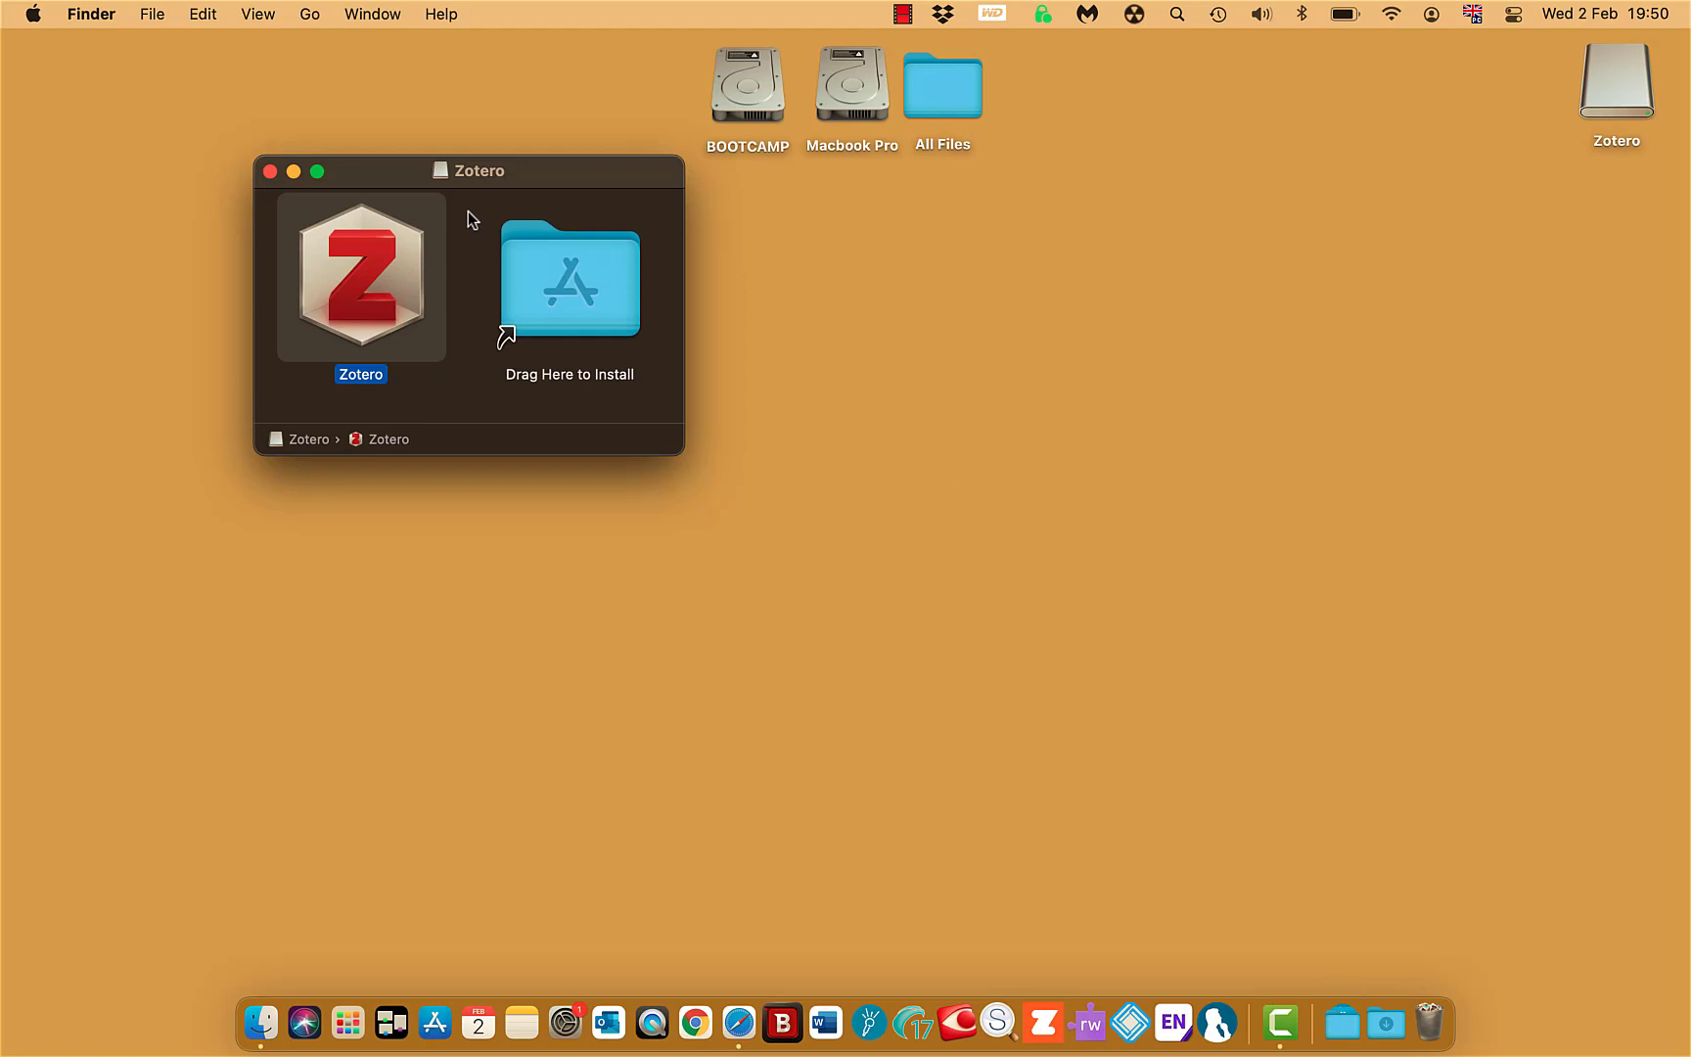
click(269, 171)
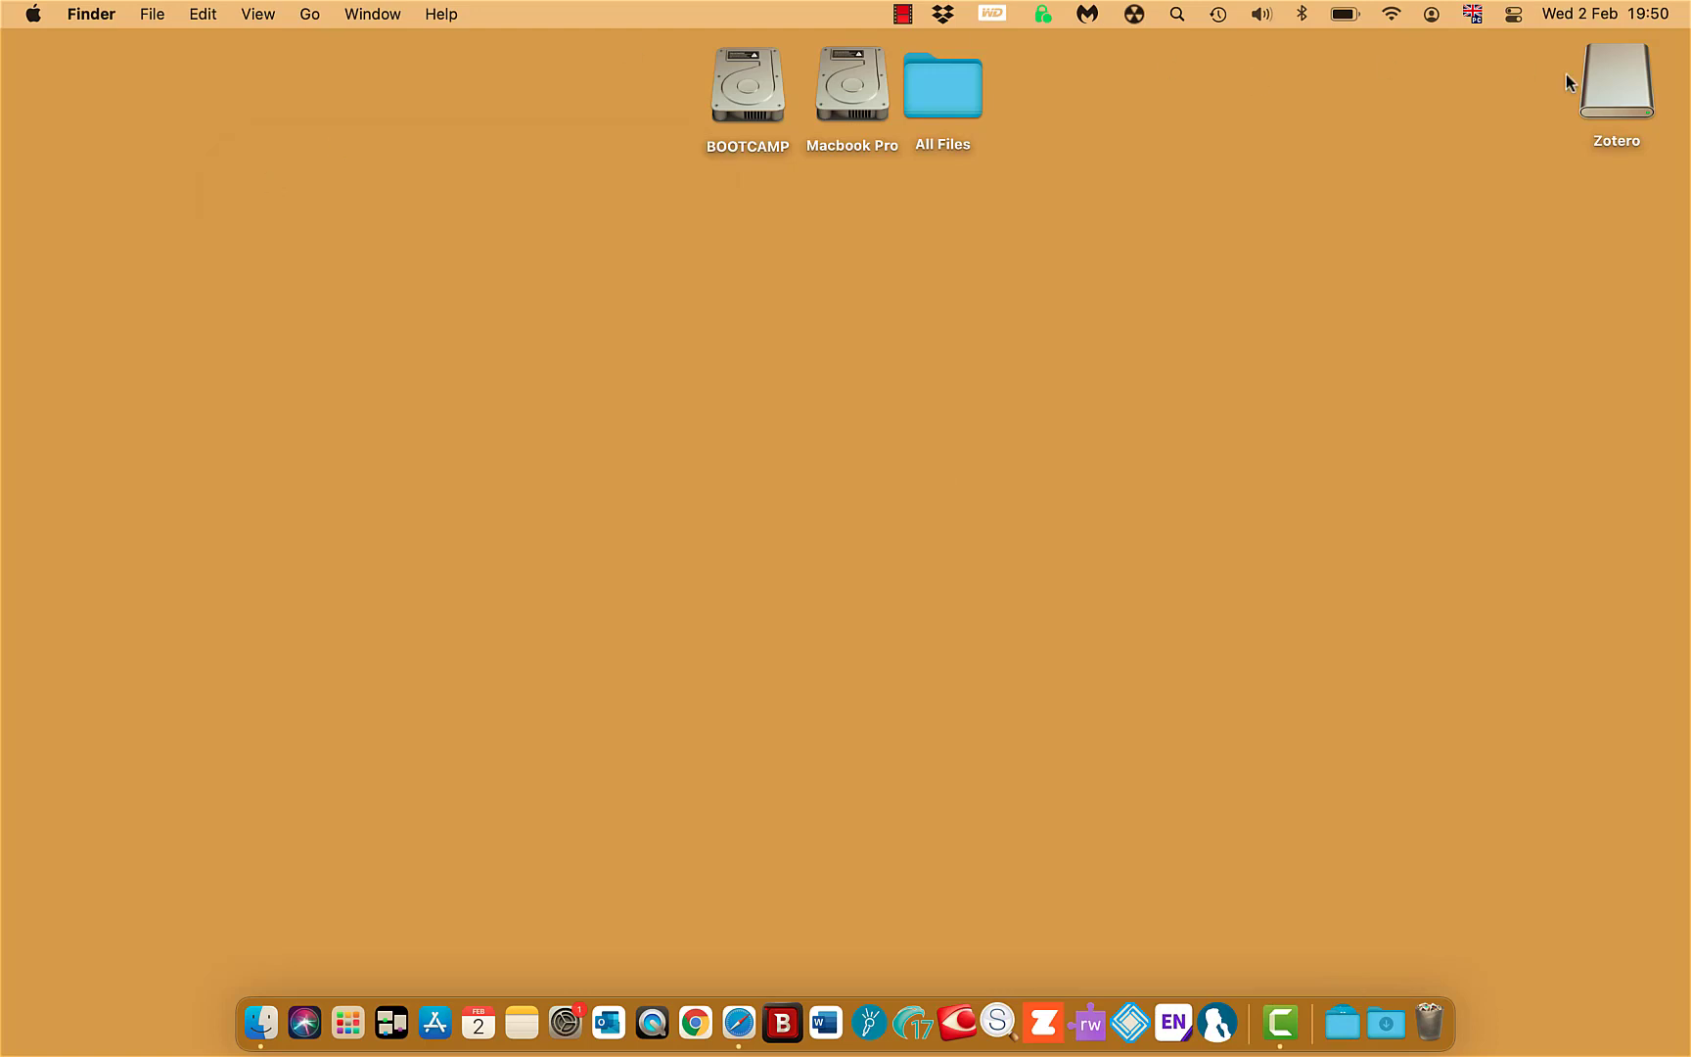
right_click(1621, 83)
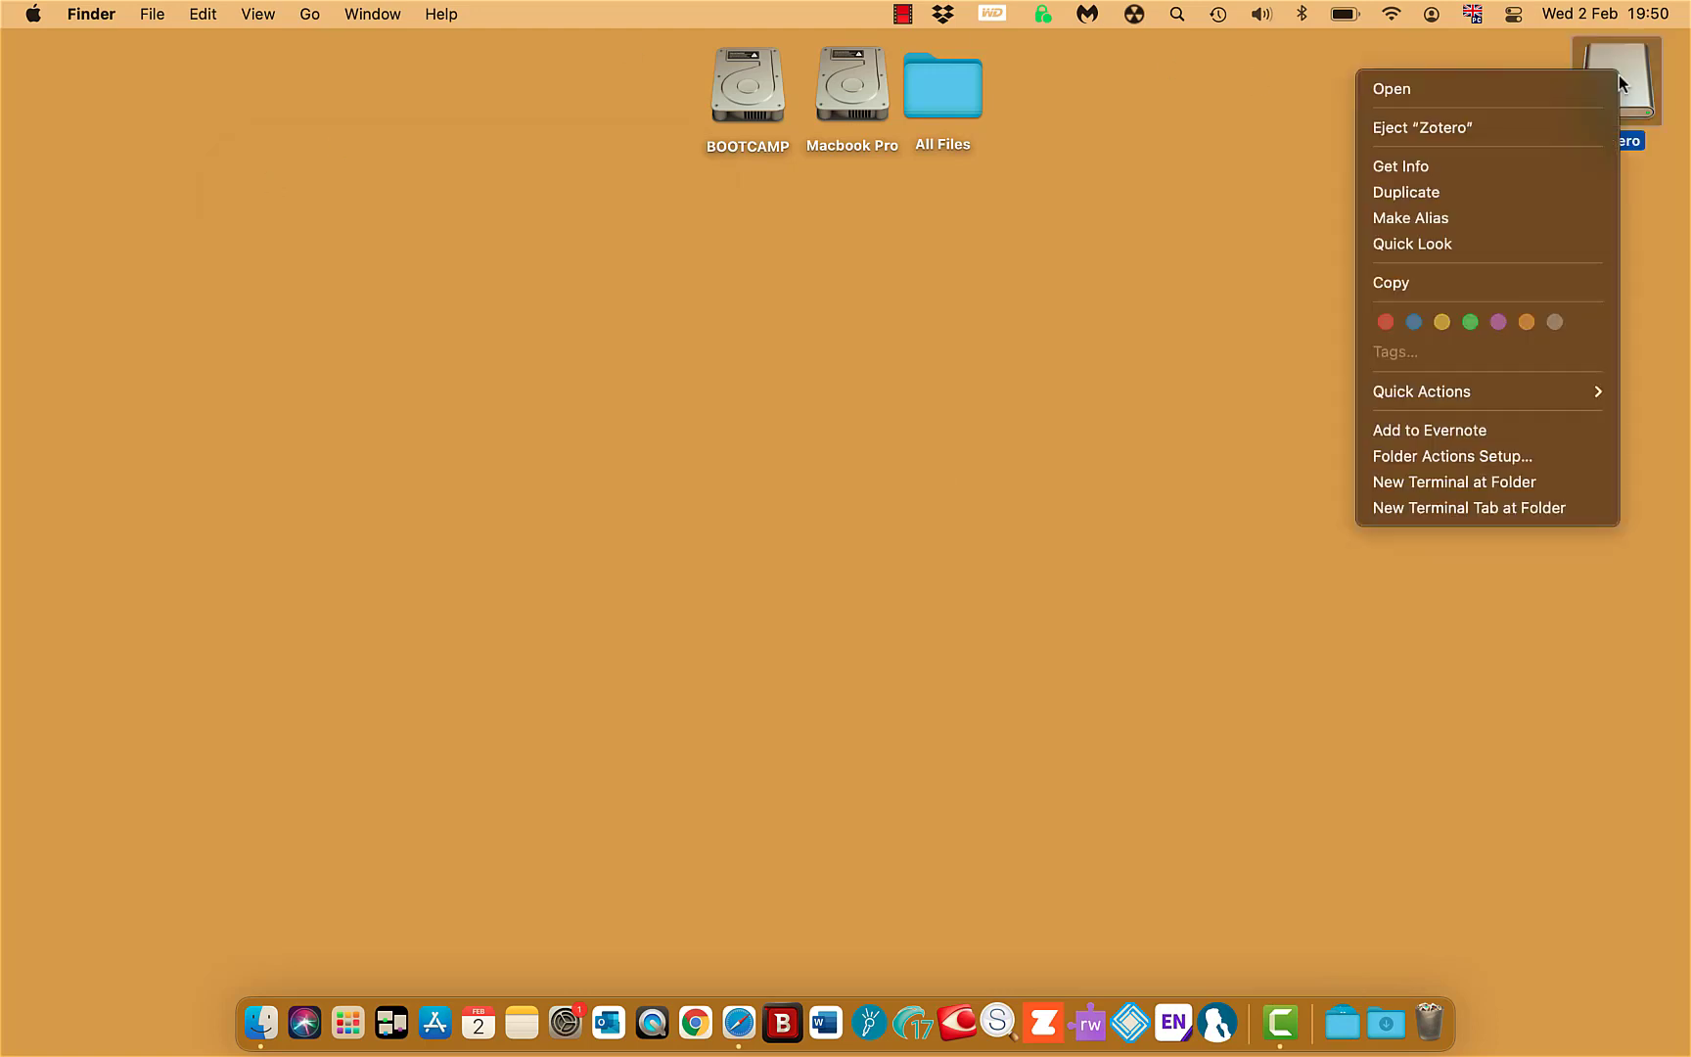
click(1517, 127)
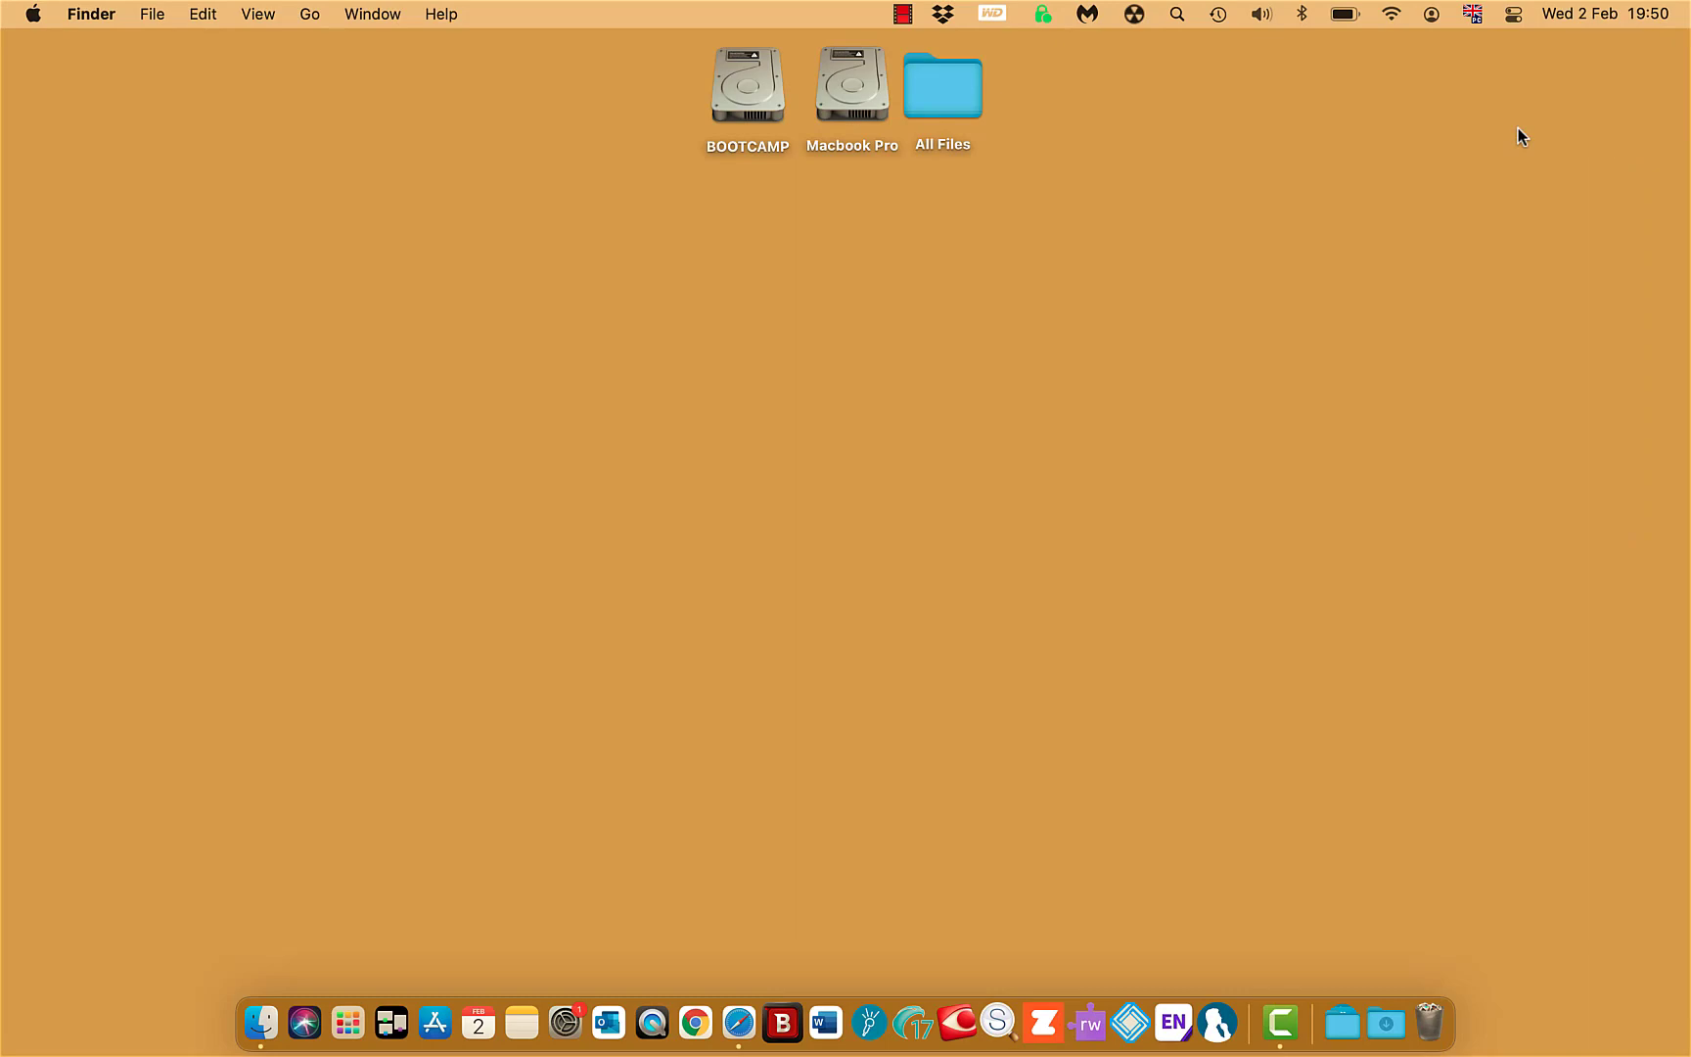
Step: Launch Zotero from Launchpad and approve the first-open security prompt with Open
key(F4)
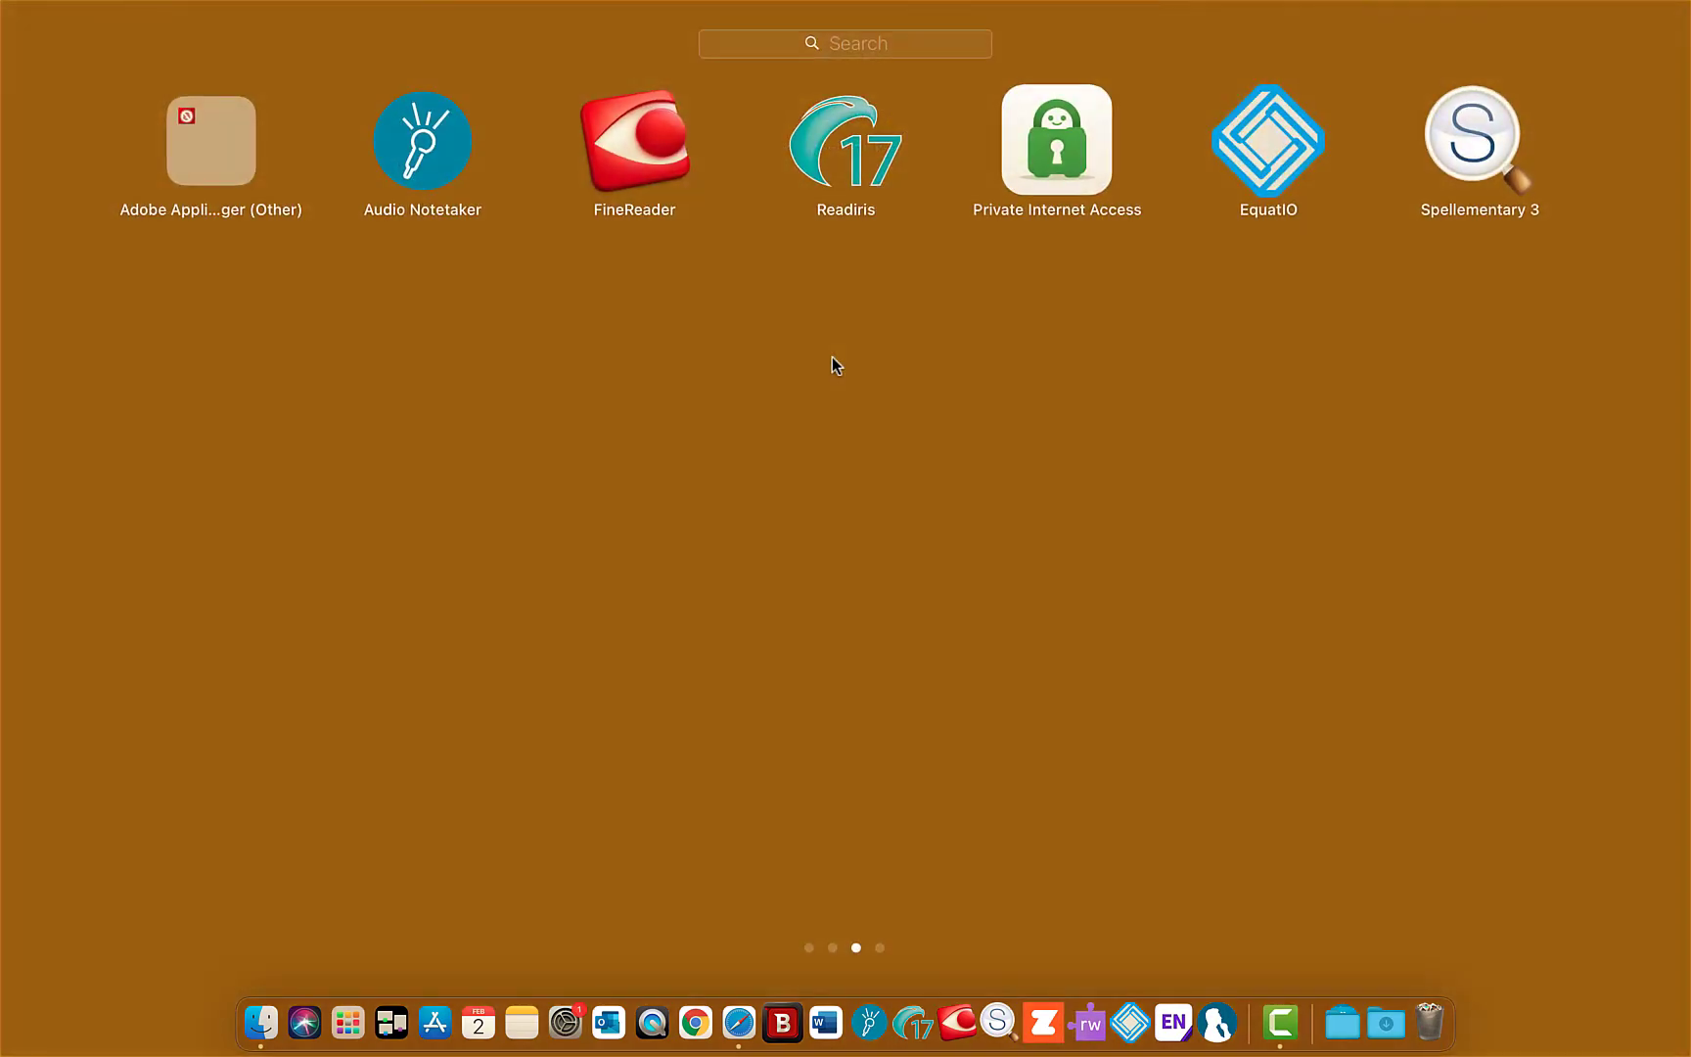
scroll(833, 357, down, 3)
click(1055, 653)
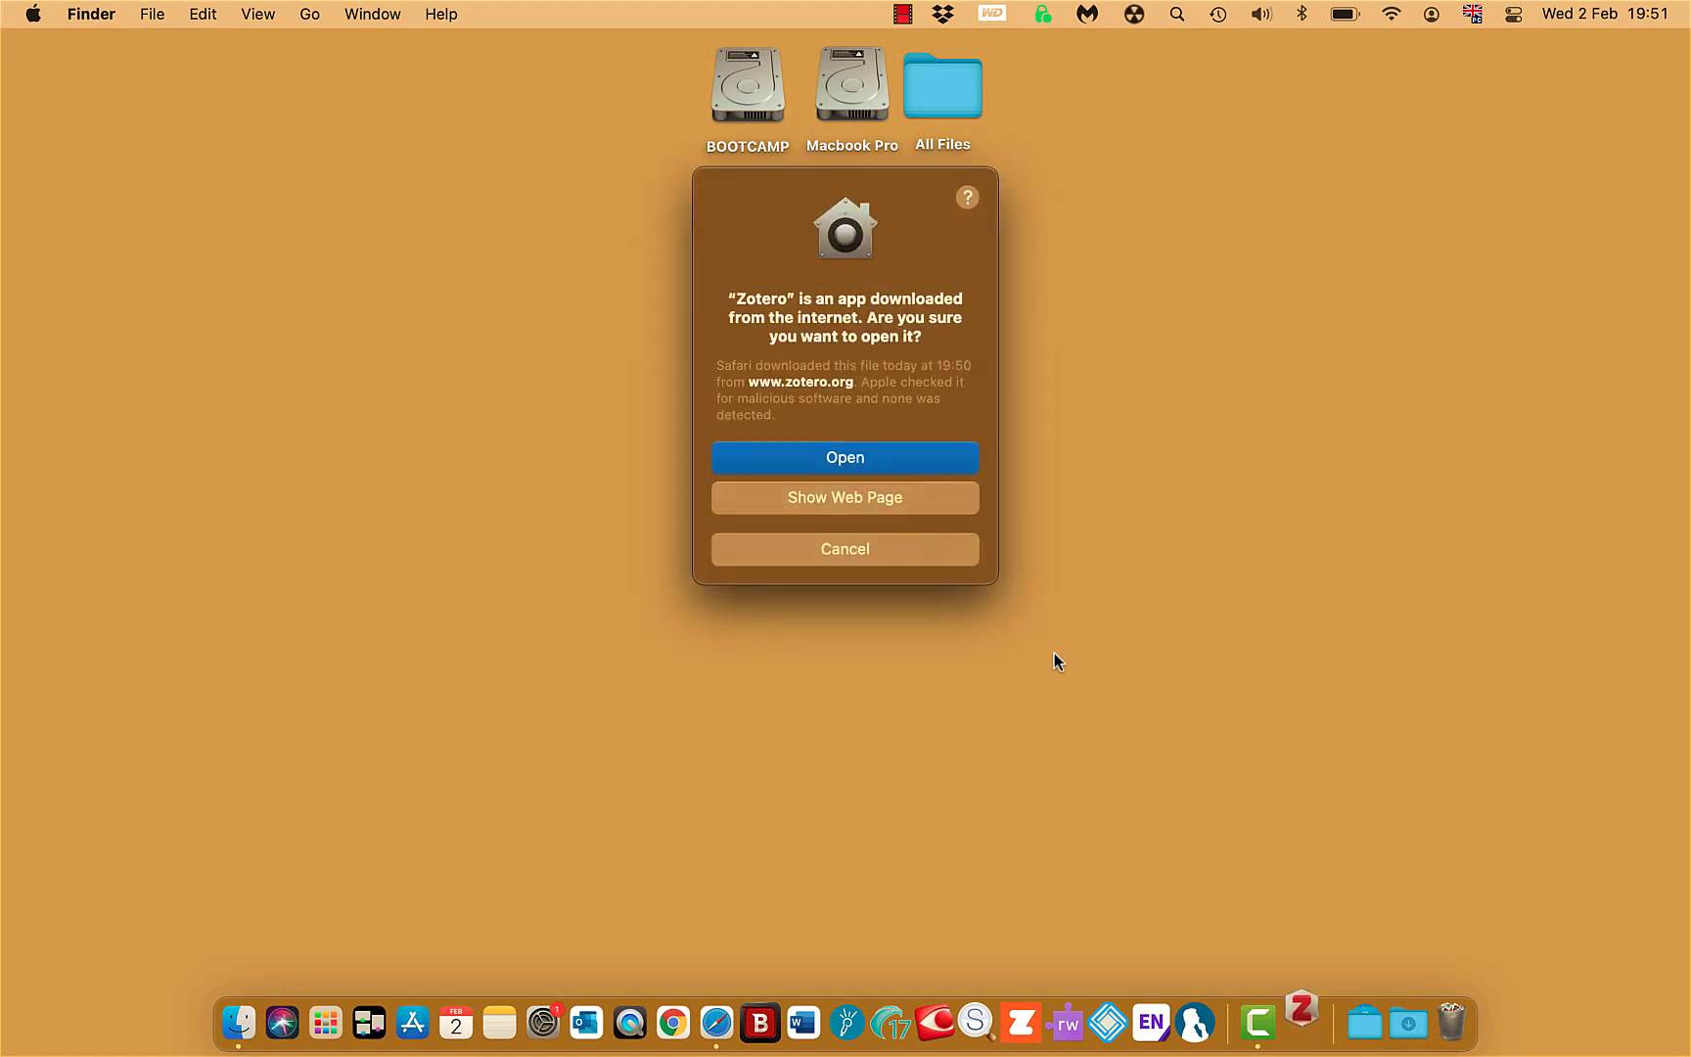
click(828, 458)
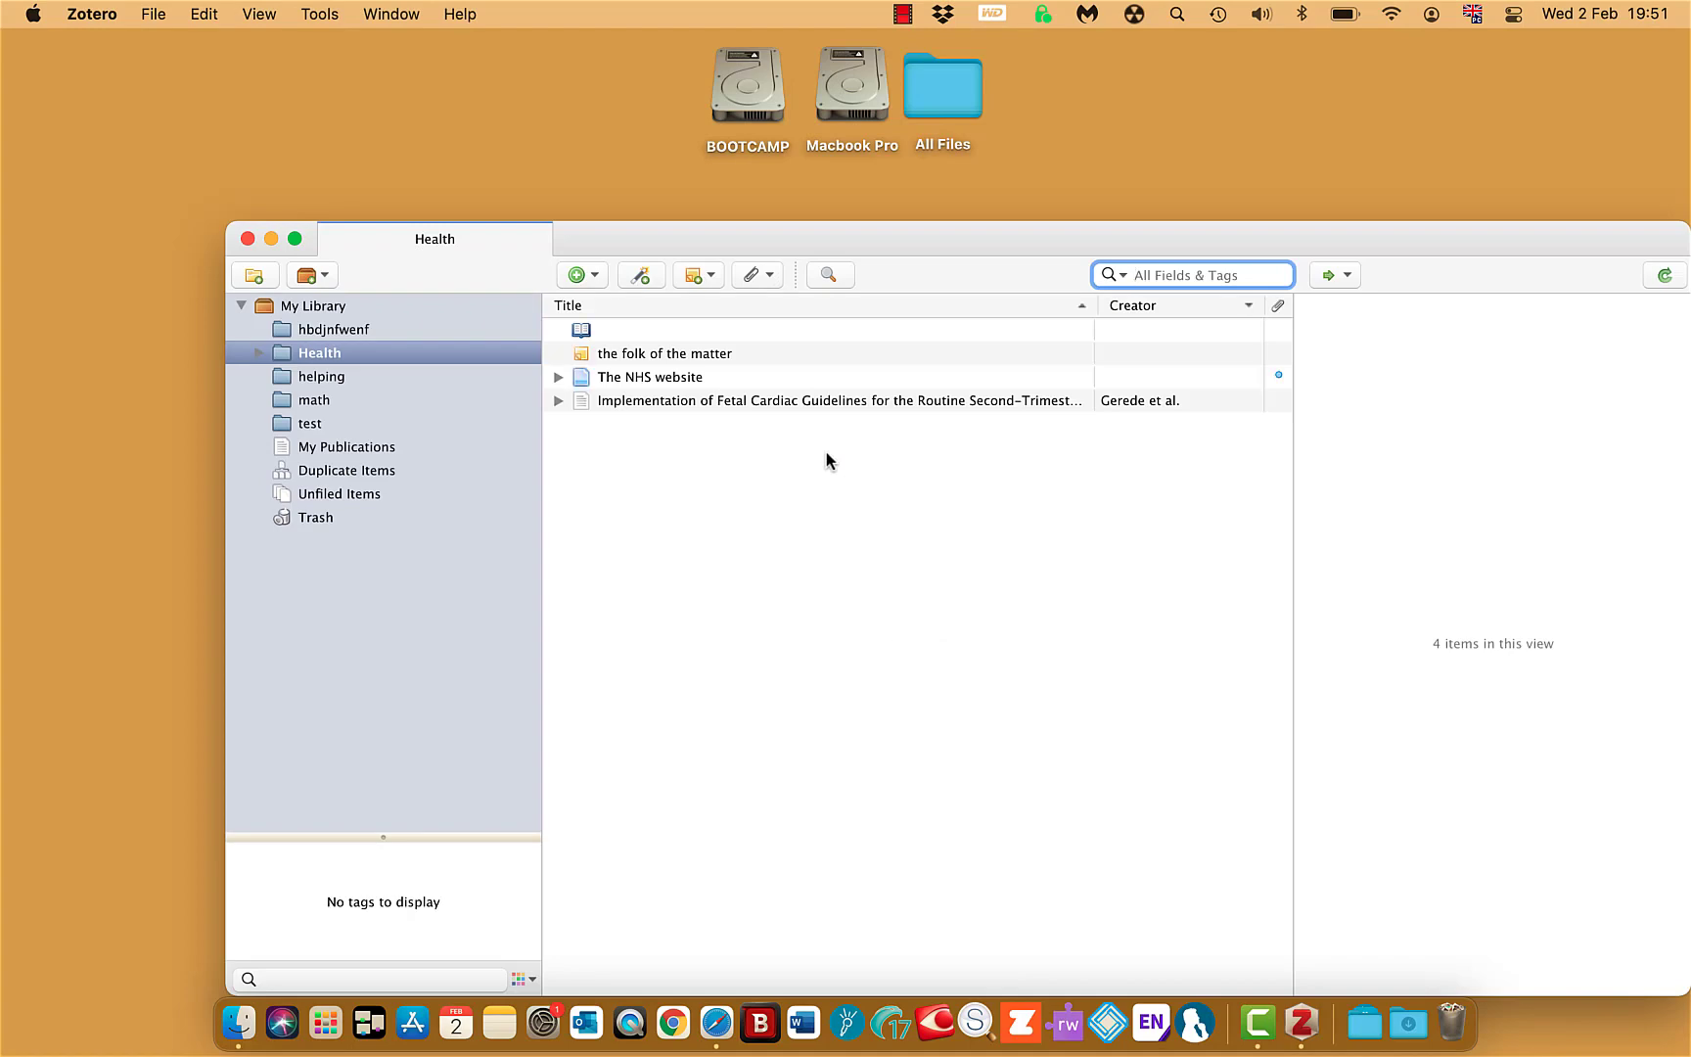
Step: Bring Safari to the front and go back four pages to the Google 'zotero' results
click(716, 1021)
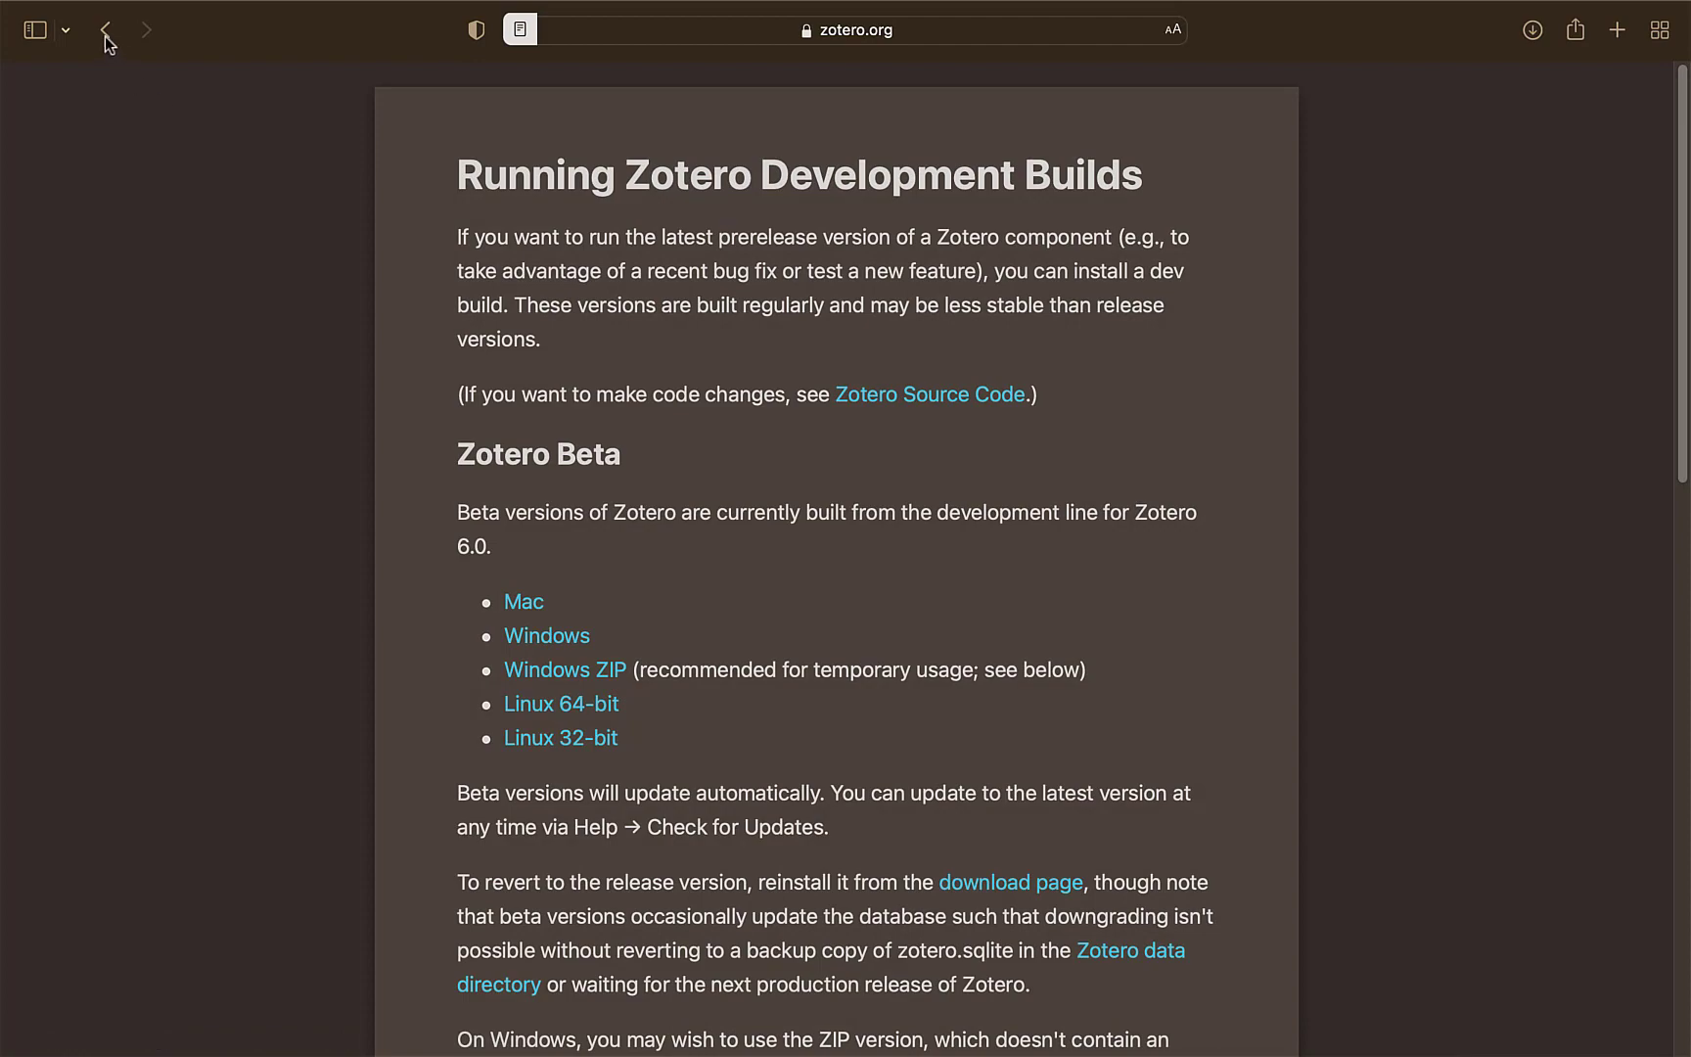
click(106, 30)
click(106, 28)
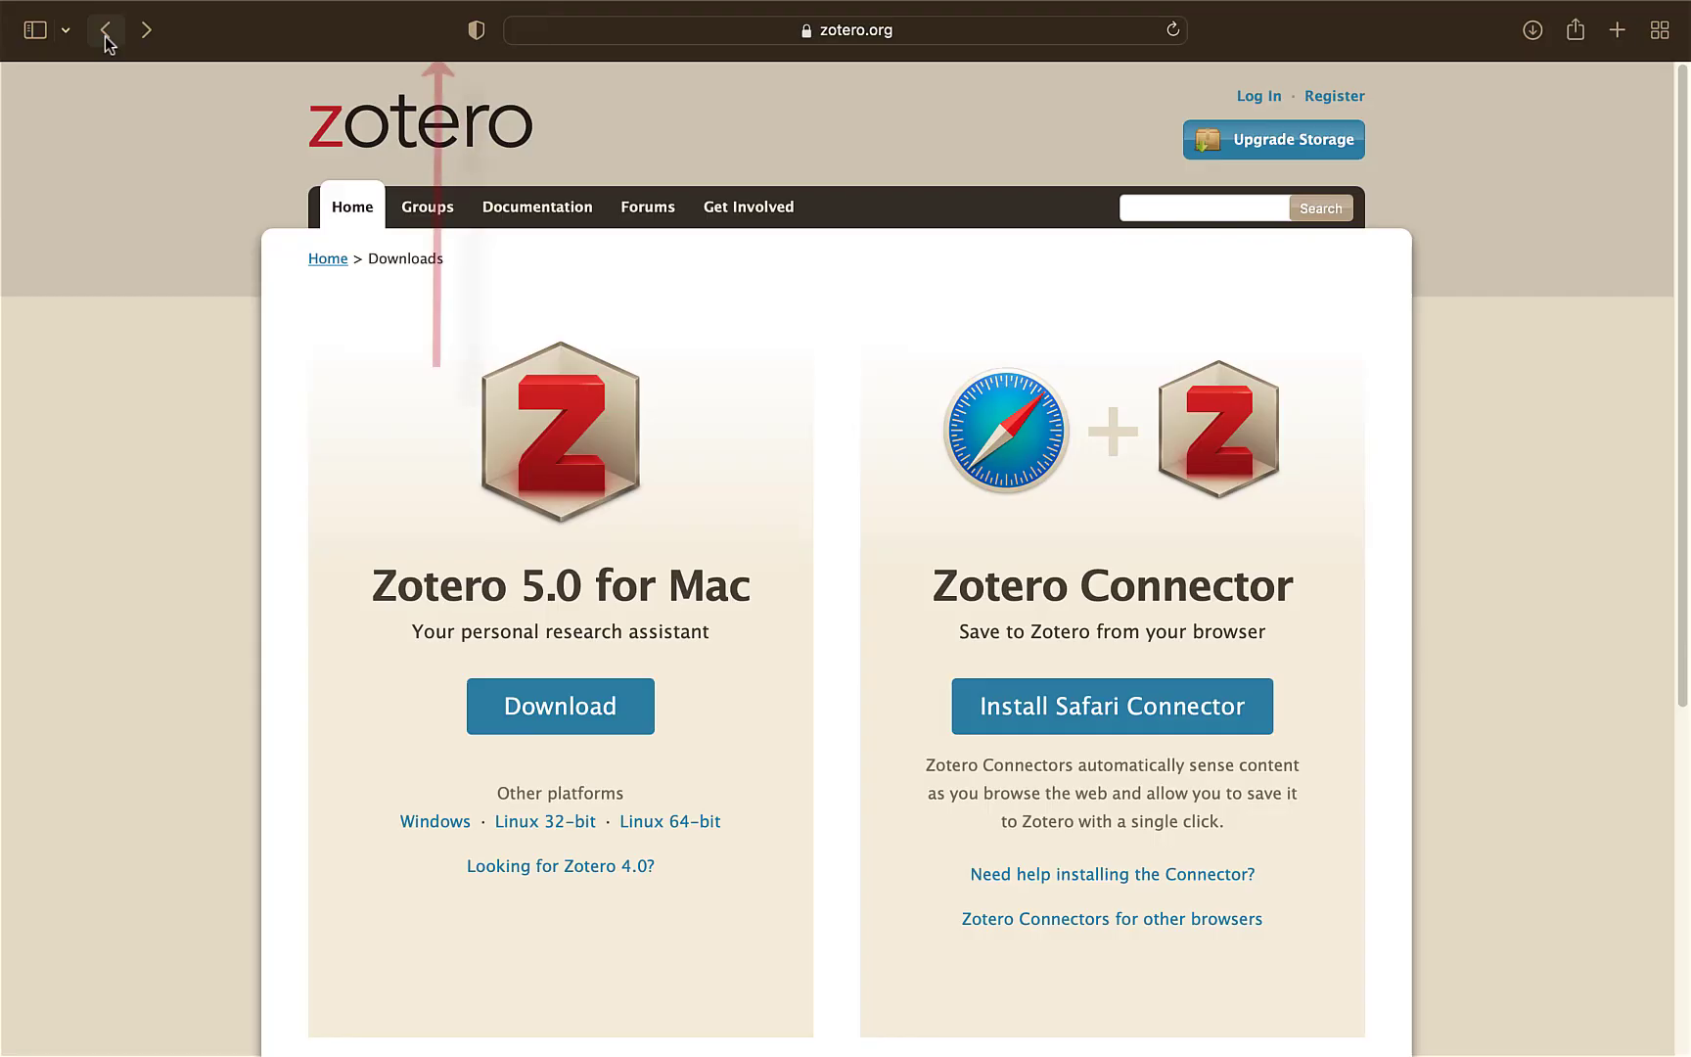
click(106, 30)
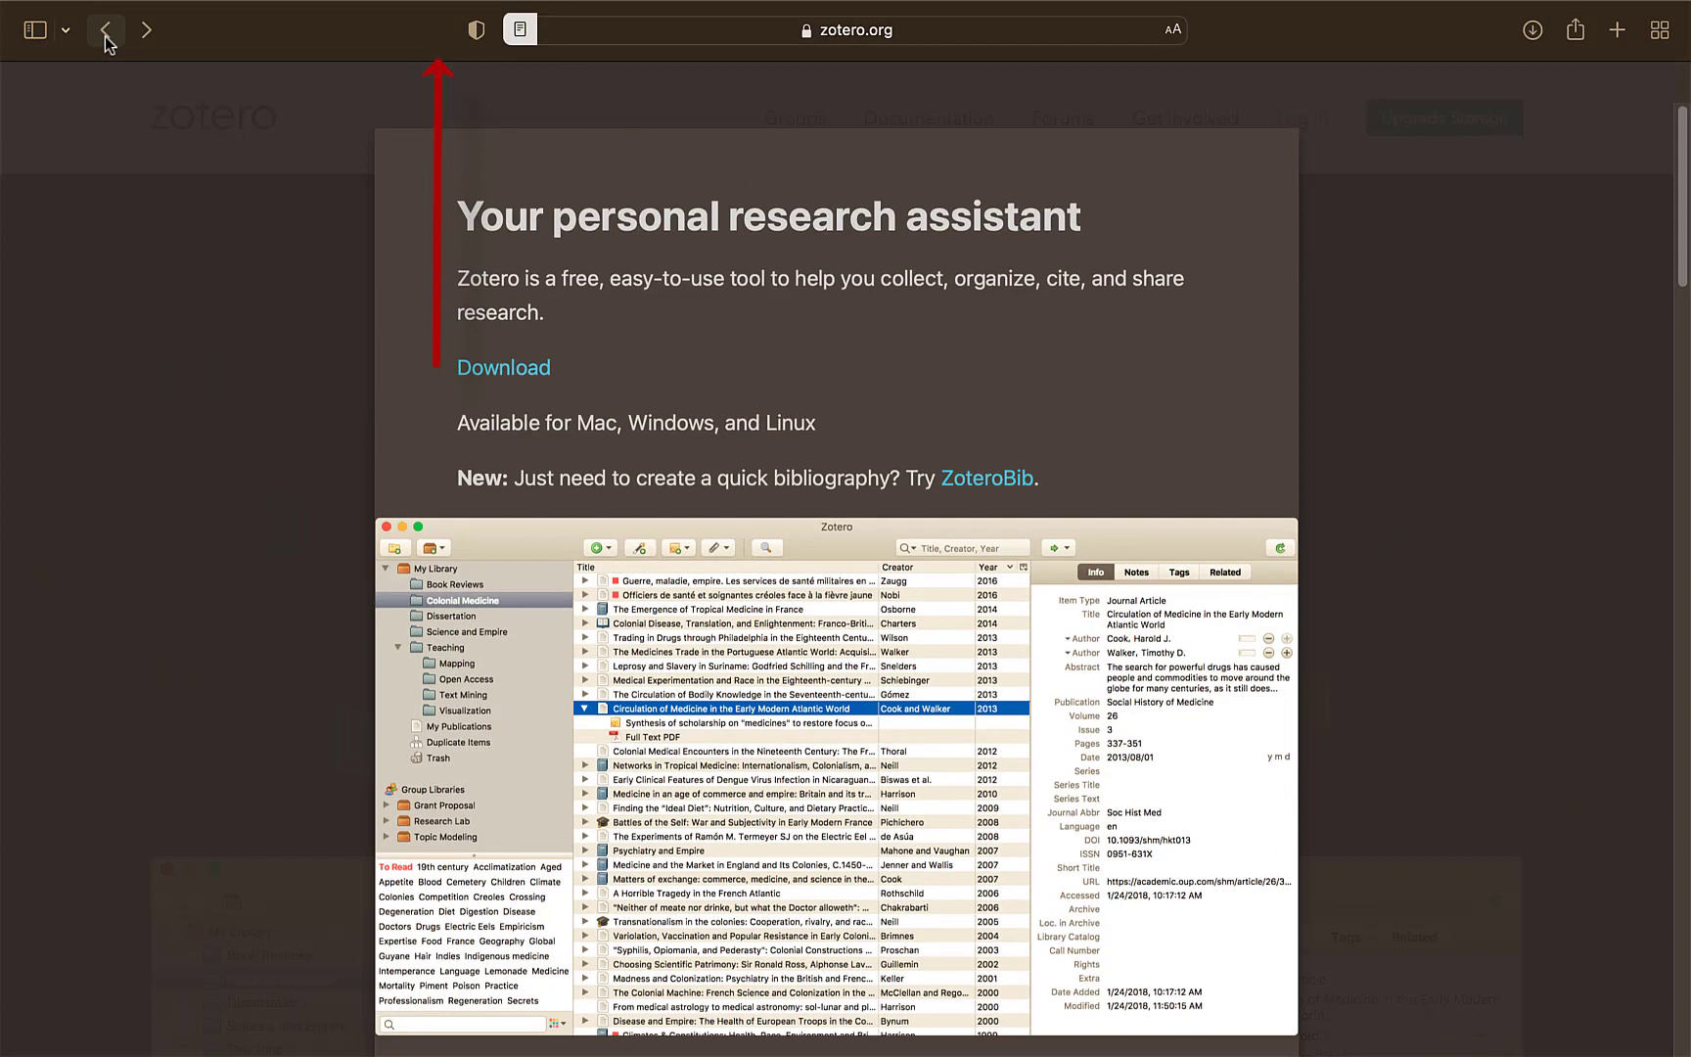
click(105, 29)
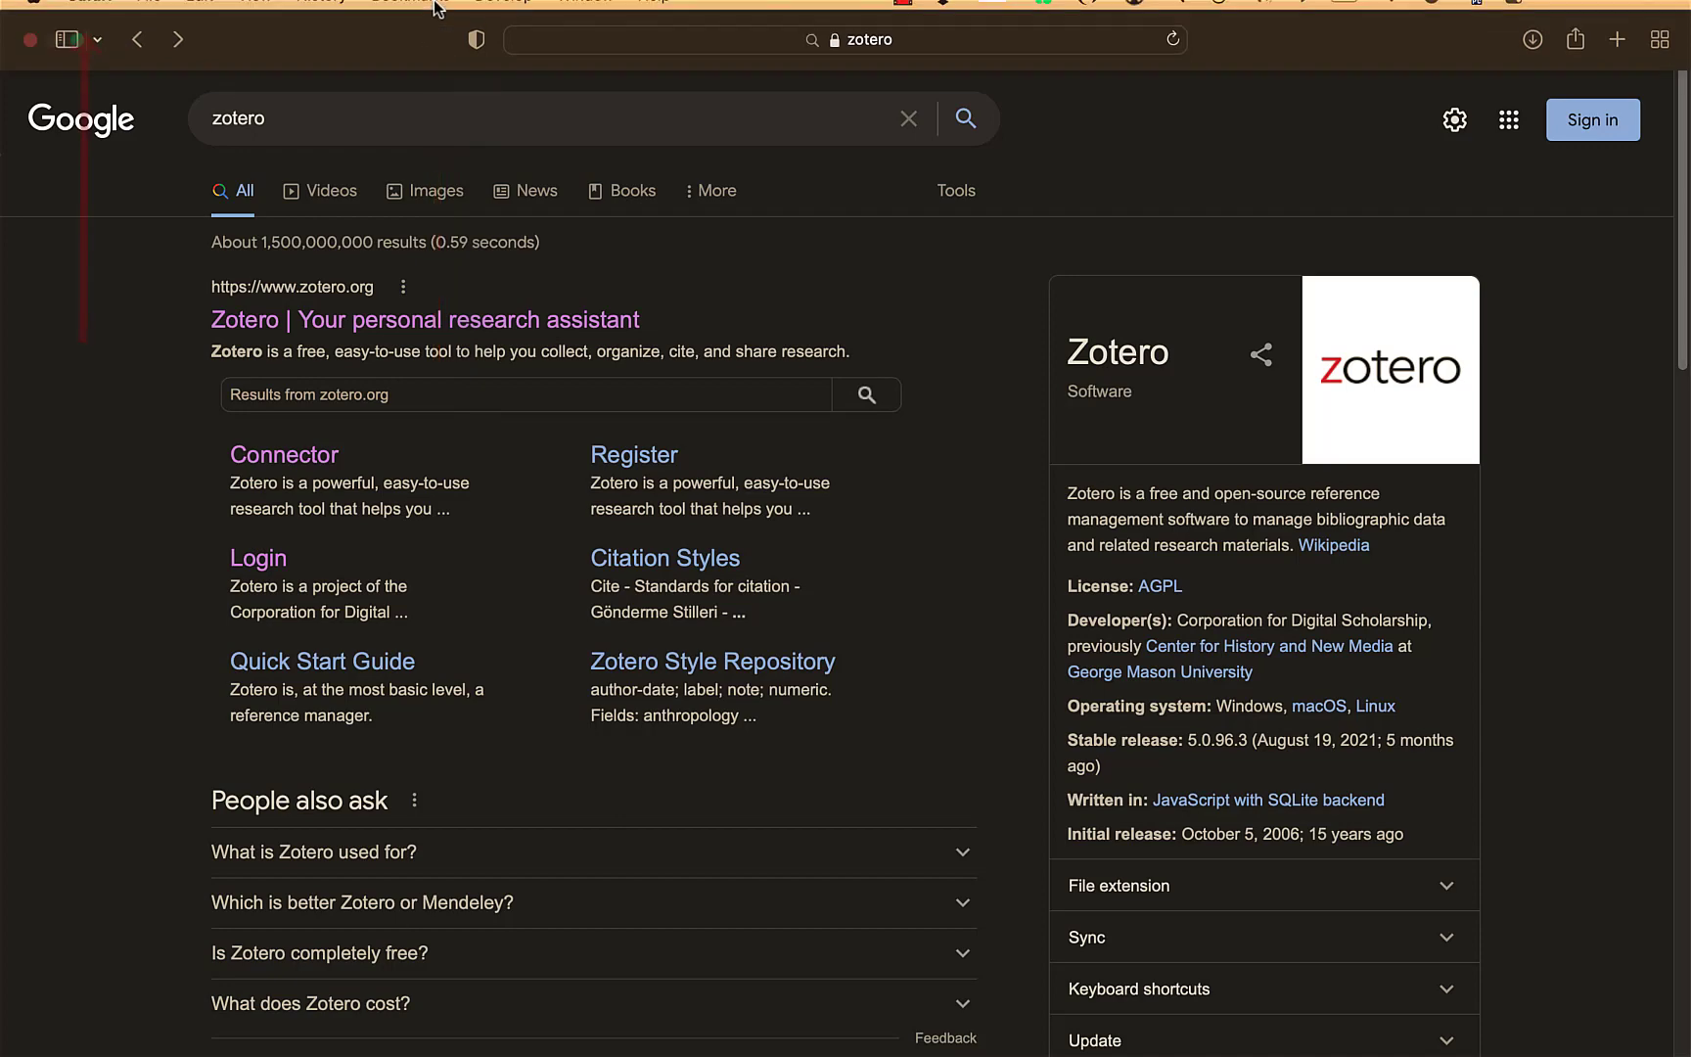
Step: Enable the Zotero Connector checkbox in Safari Extensions settings and confirm Turn On
click(89, 13)
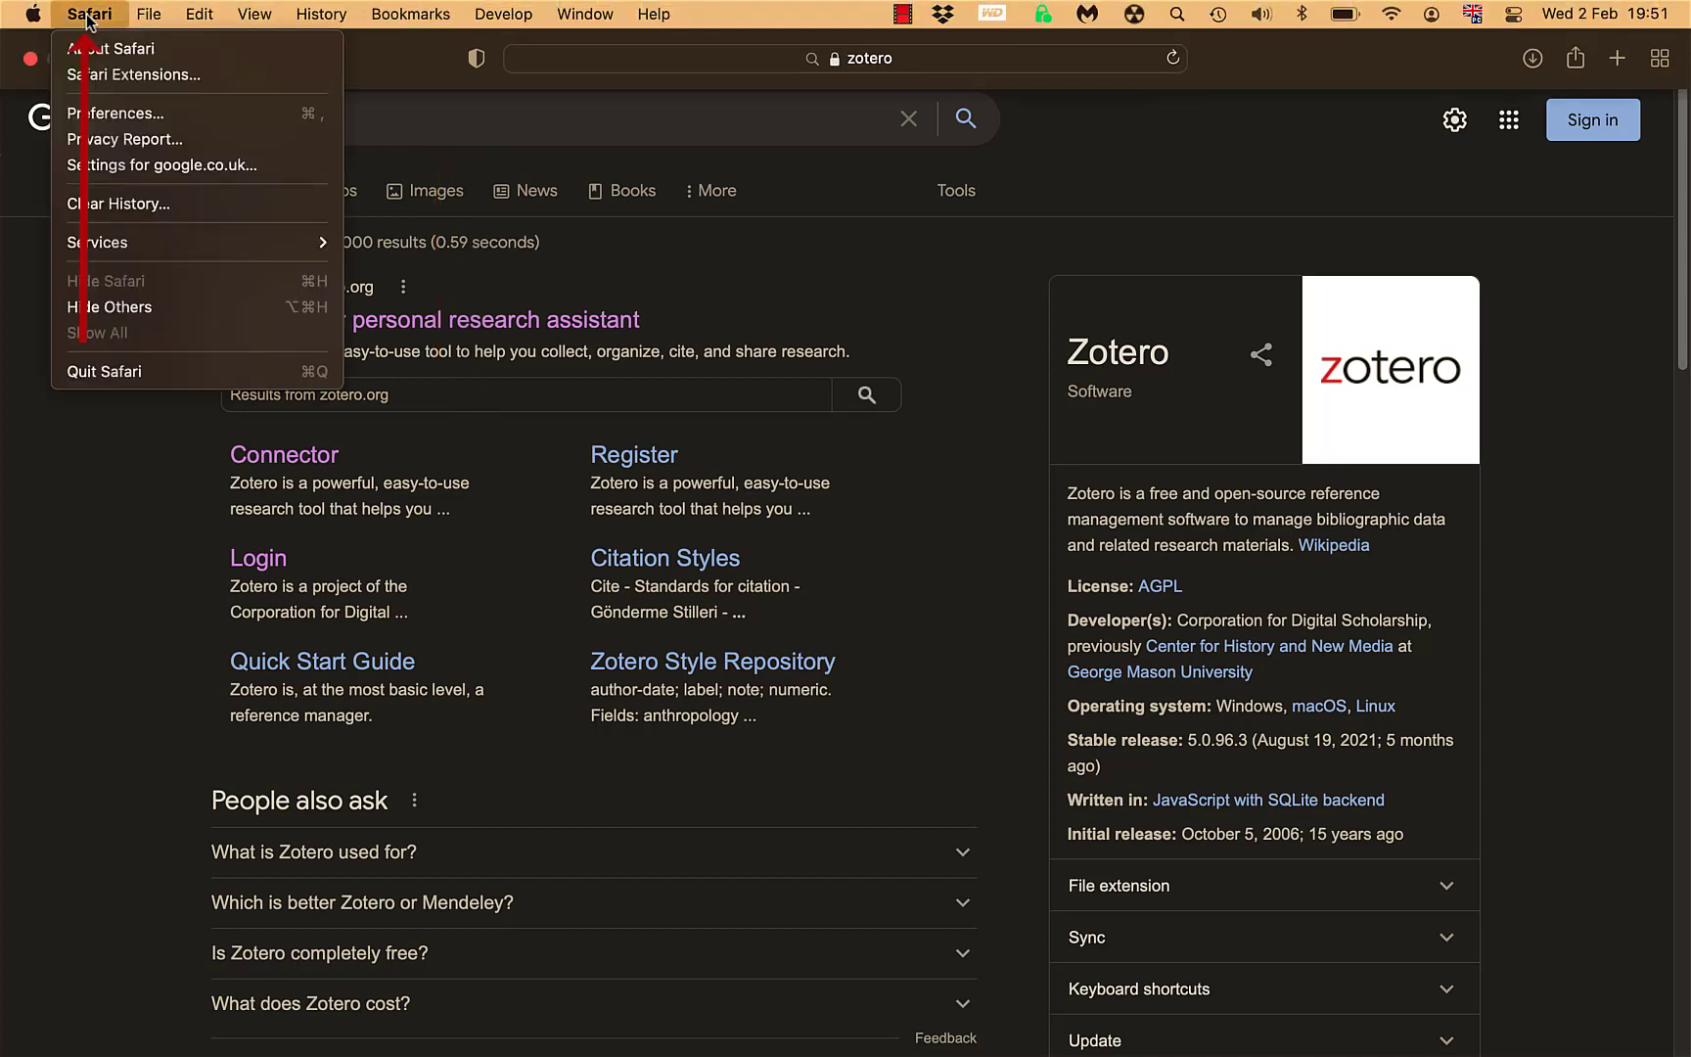
click(104, 113)
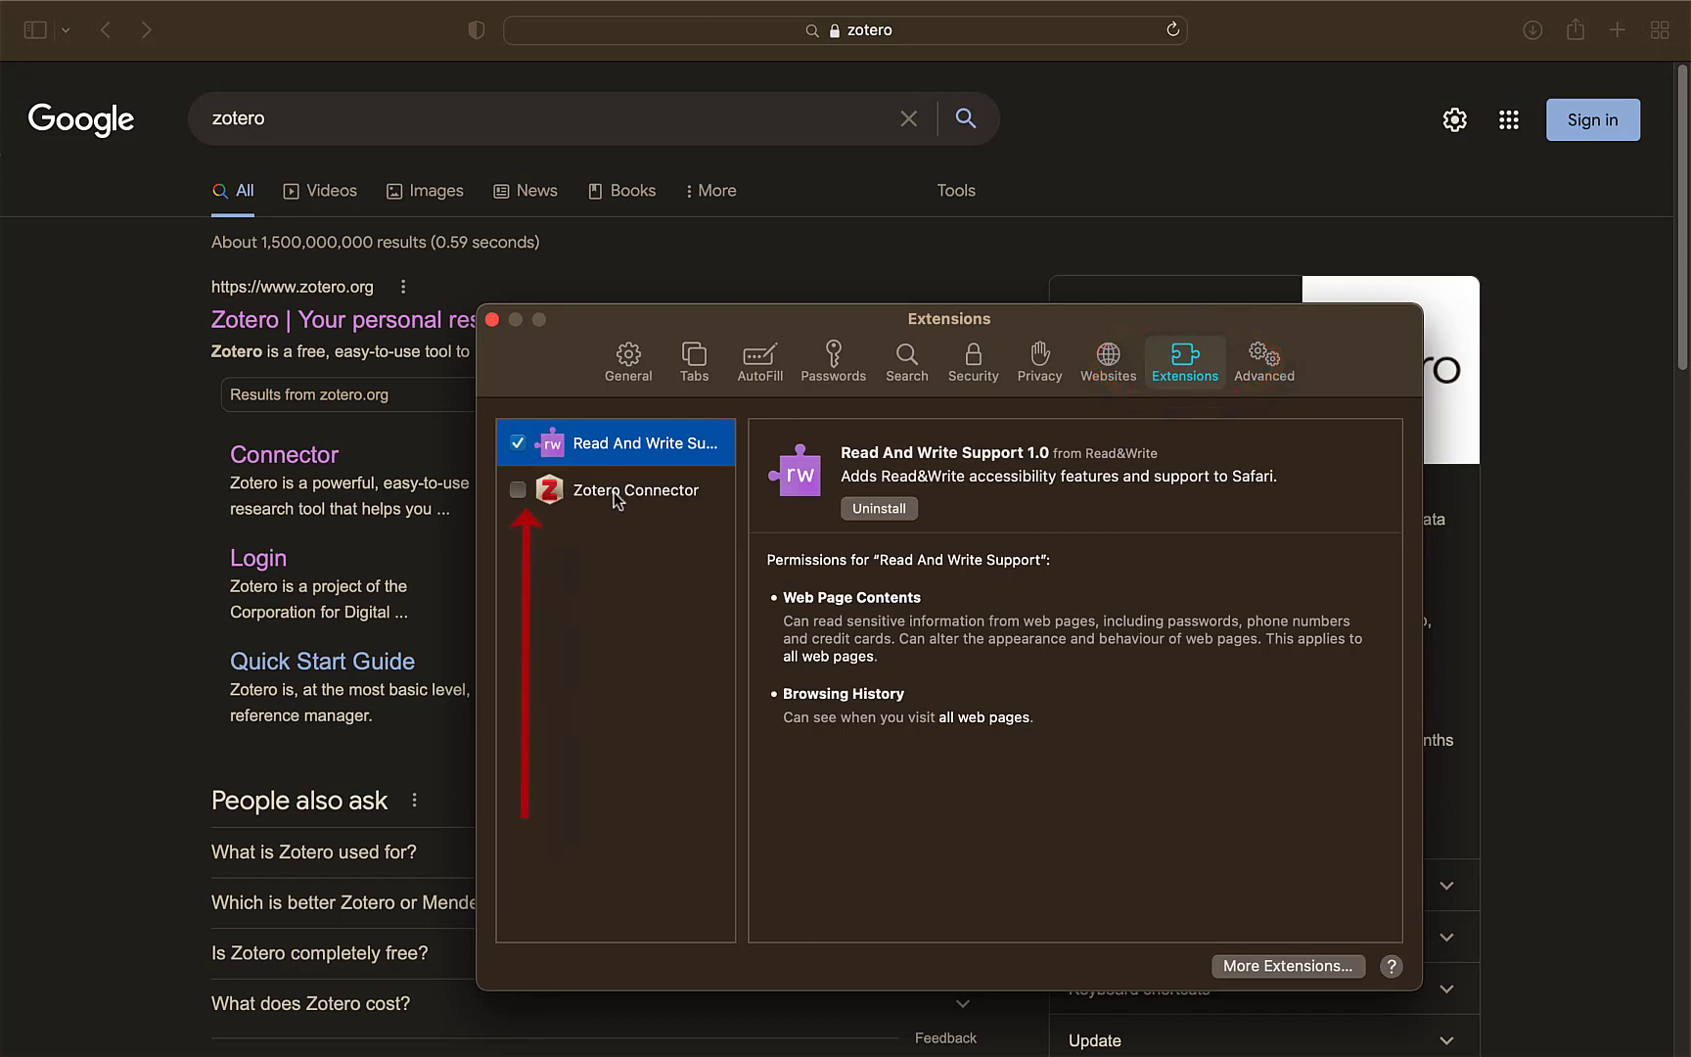
click(518, 489)
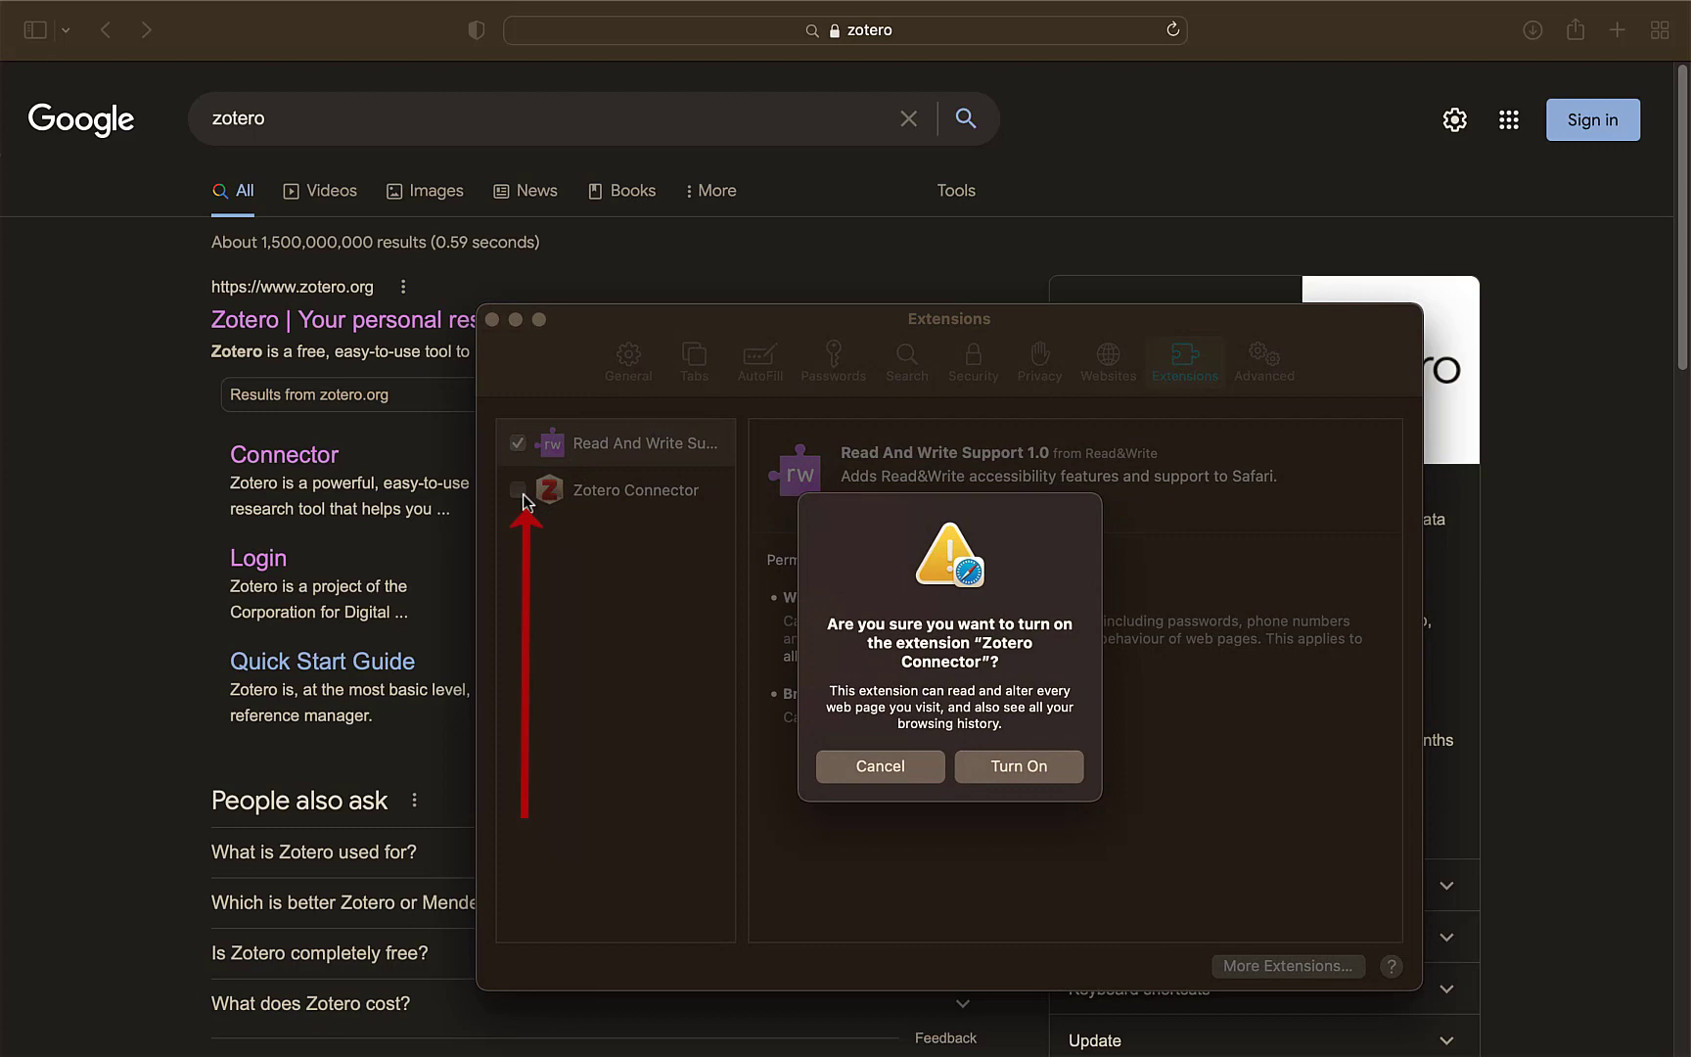
click(1019, 766)
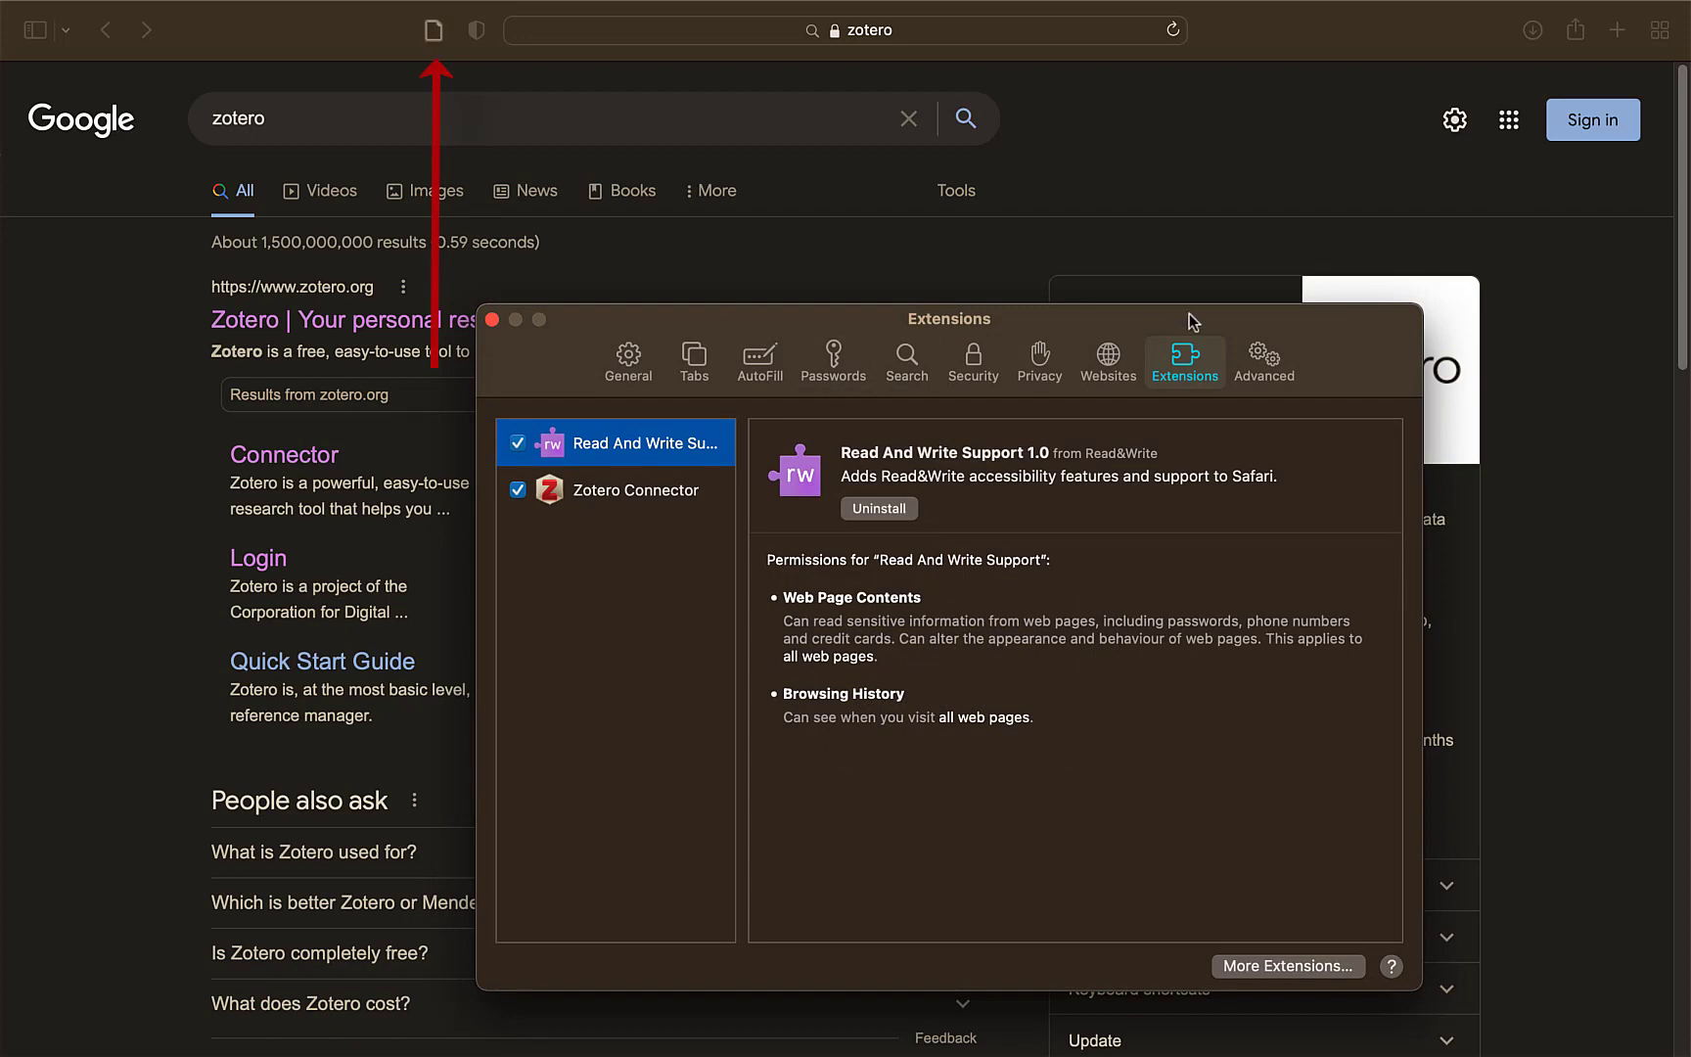
Step: Save zotero.org with the Zotero Connector, then pick the Zotero Health library in Mission Control
click(490, 320)
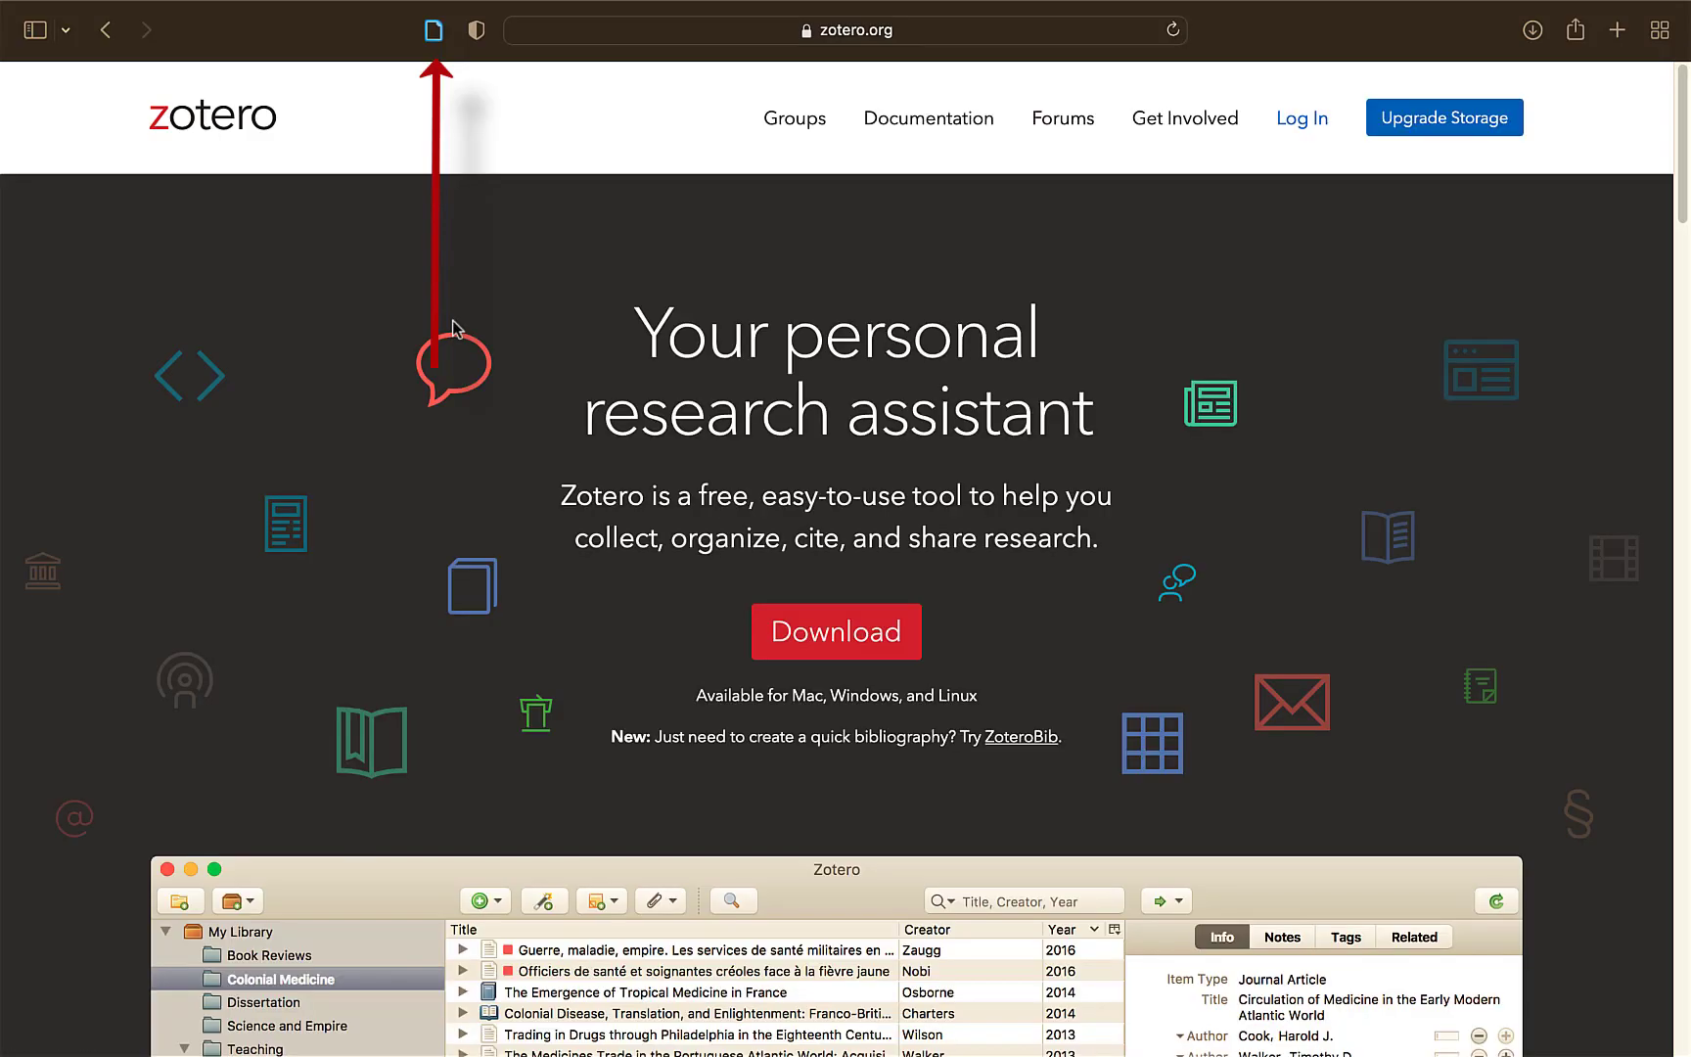
click(434, 30)
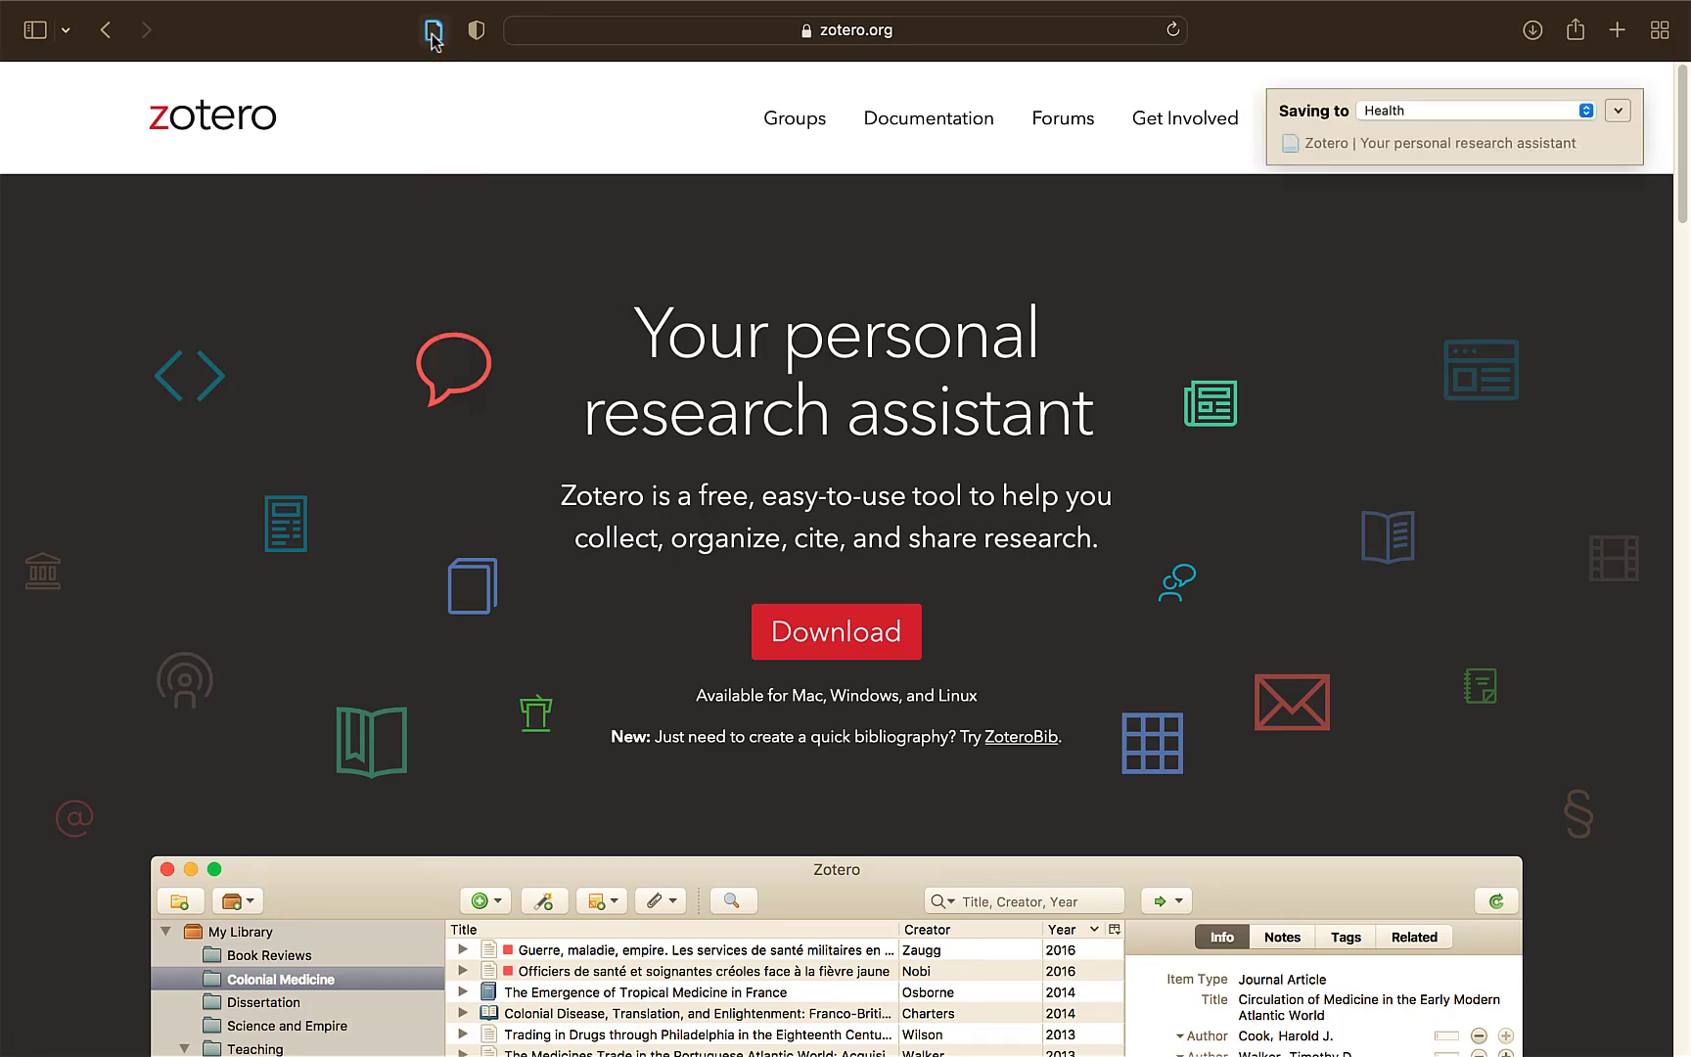
key(ctrl+Up)
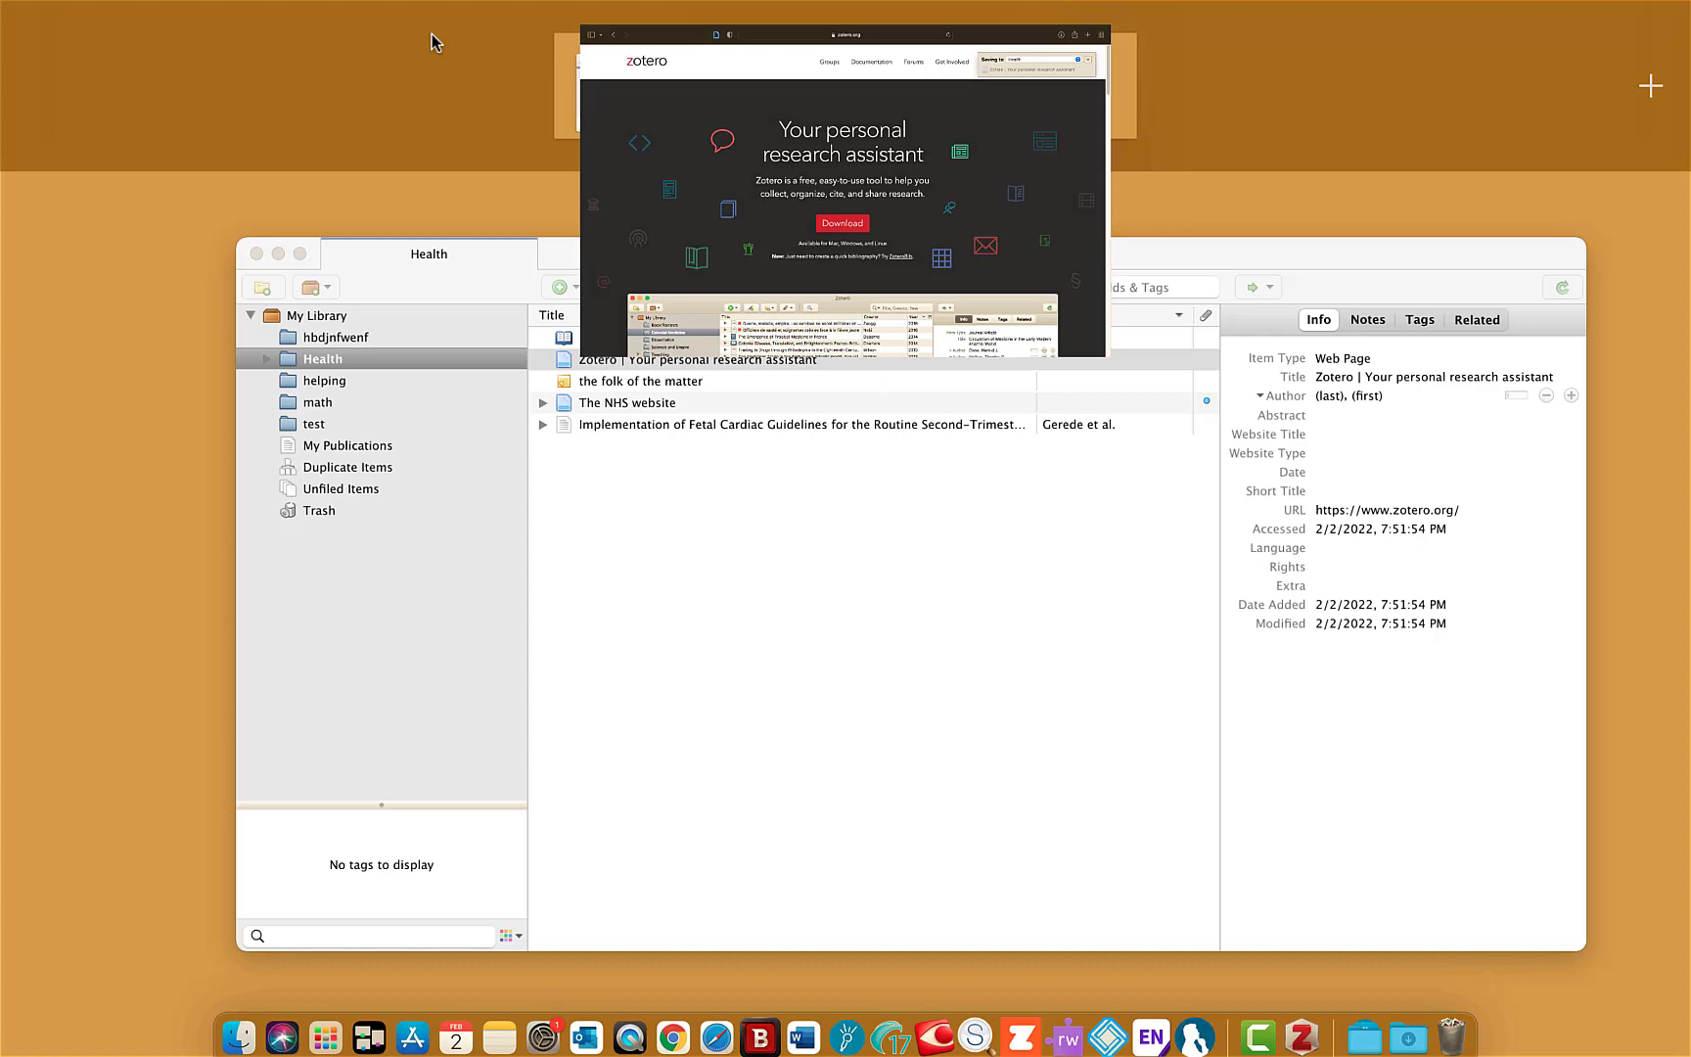
click(703, 373)
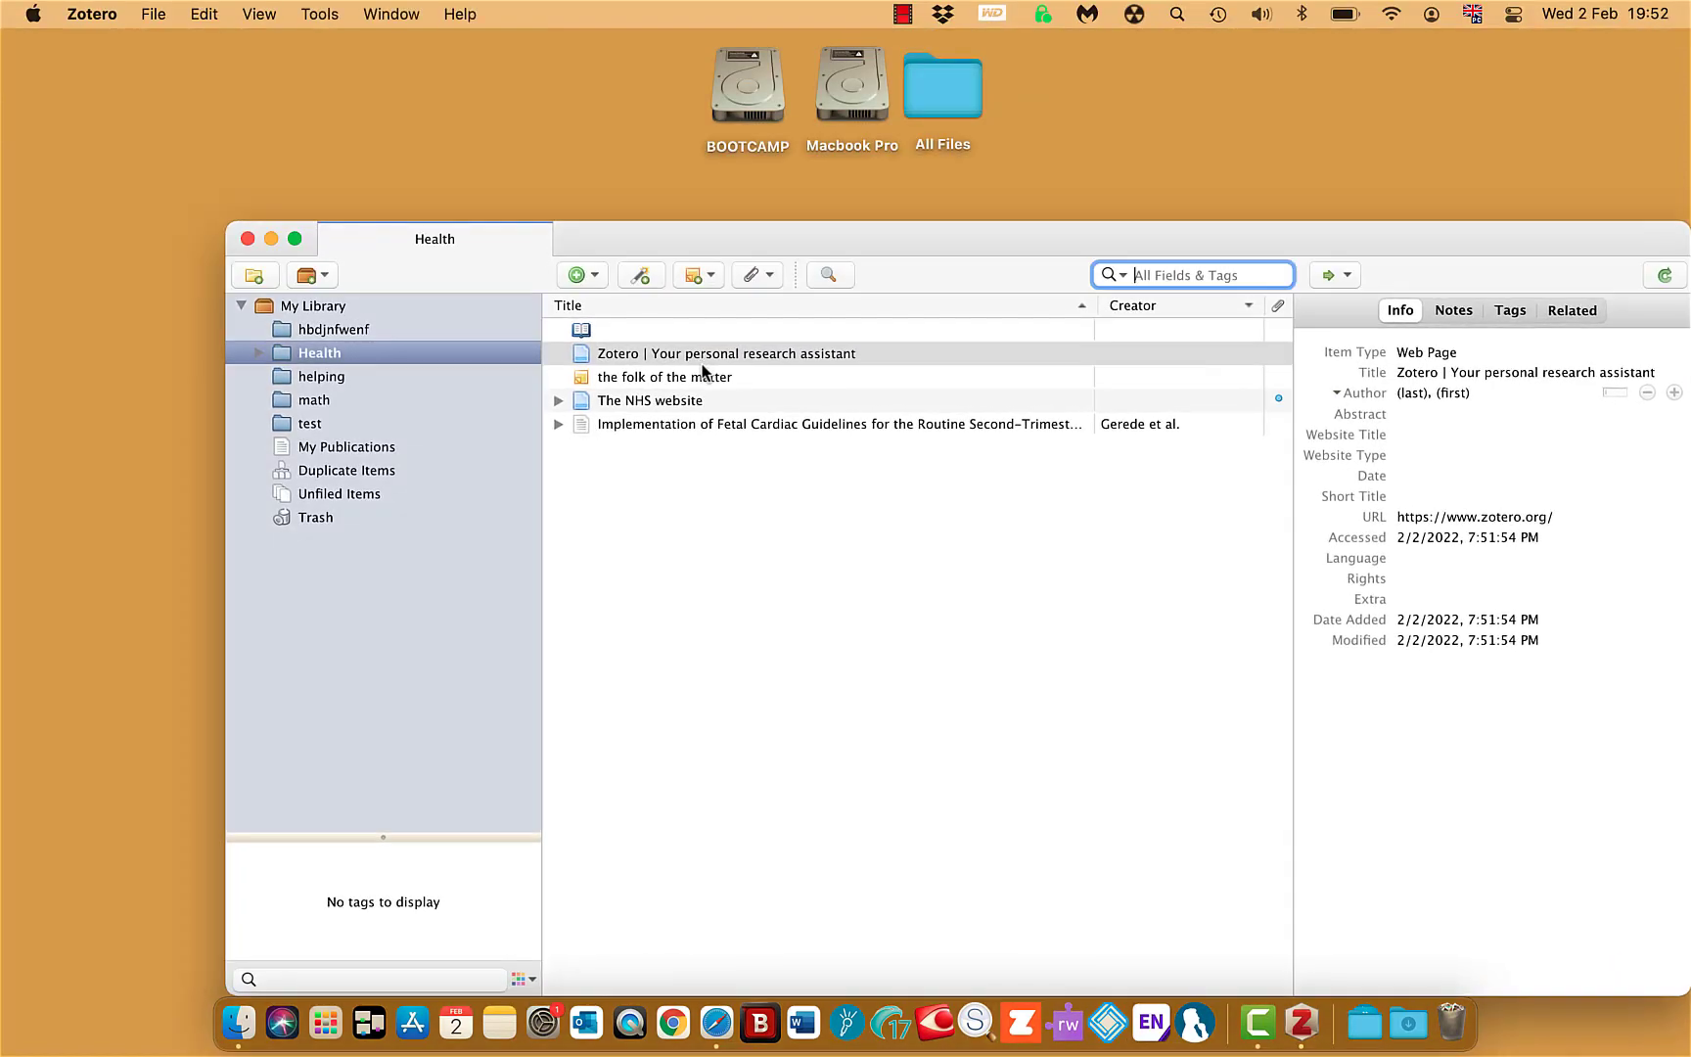